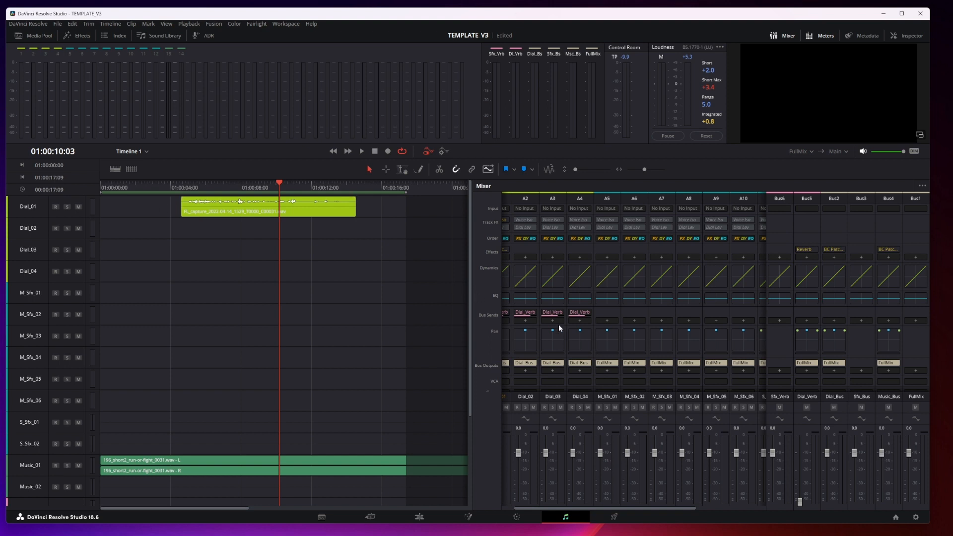
- Review the mixer's tracks and buses, inspect the BC PatchWork effect on Music_Bus, and close its window
drag(674, 506, 726, 508)
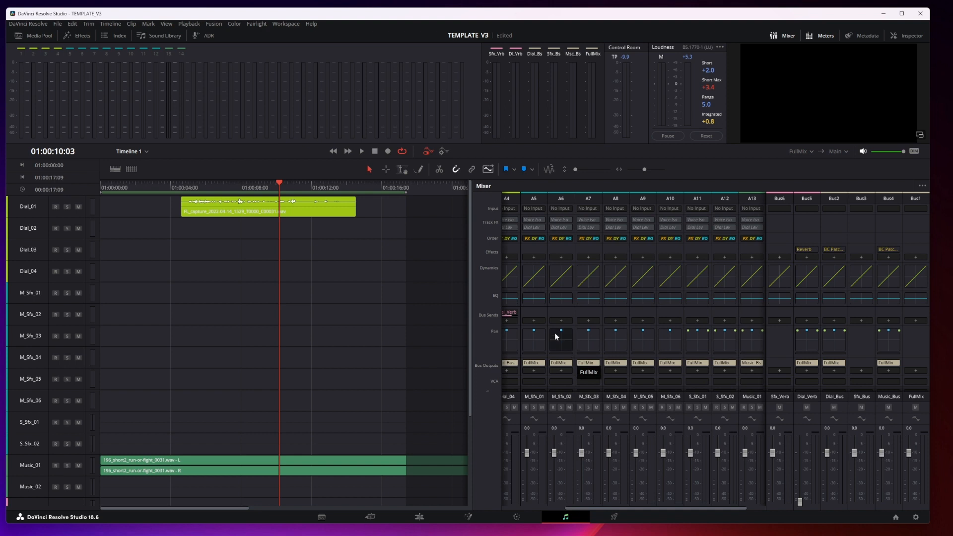
drag(694, 507, 713, 507)
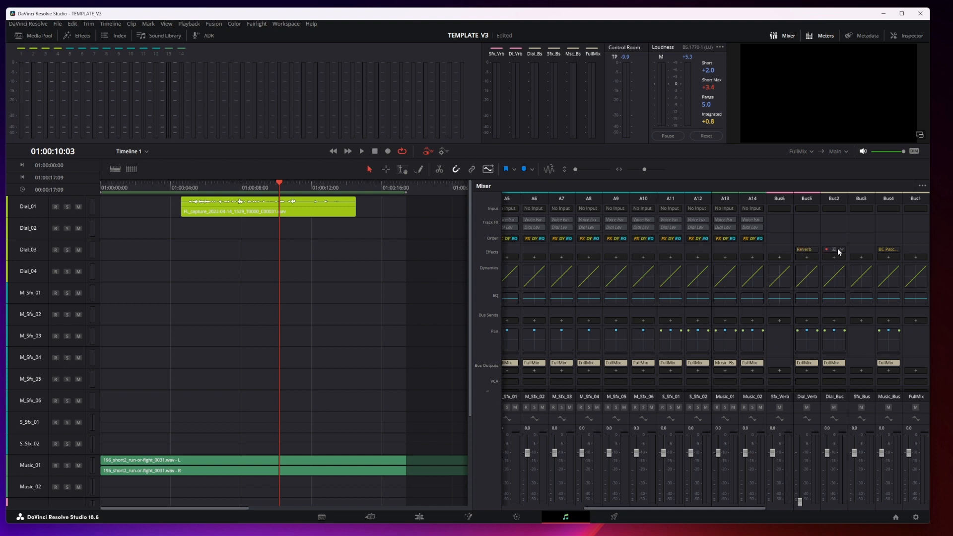
click(889, 249)
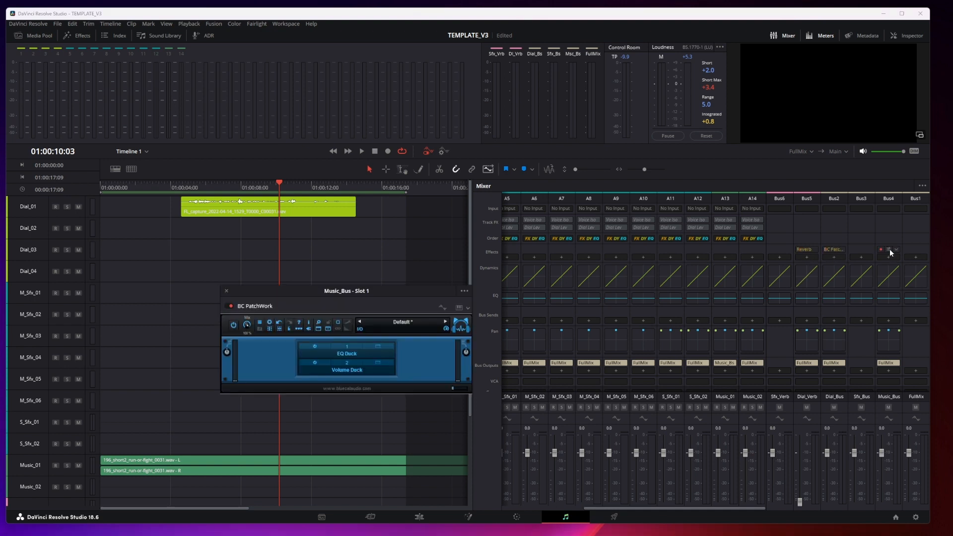
drag(374, 291, 437, 268)
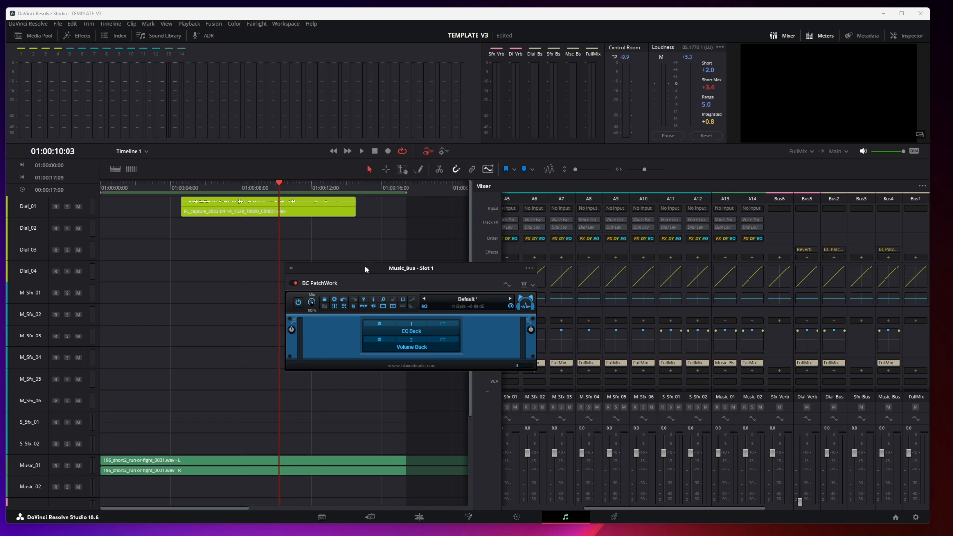
drag(365, 269, 423, 255)
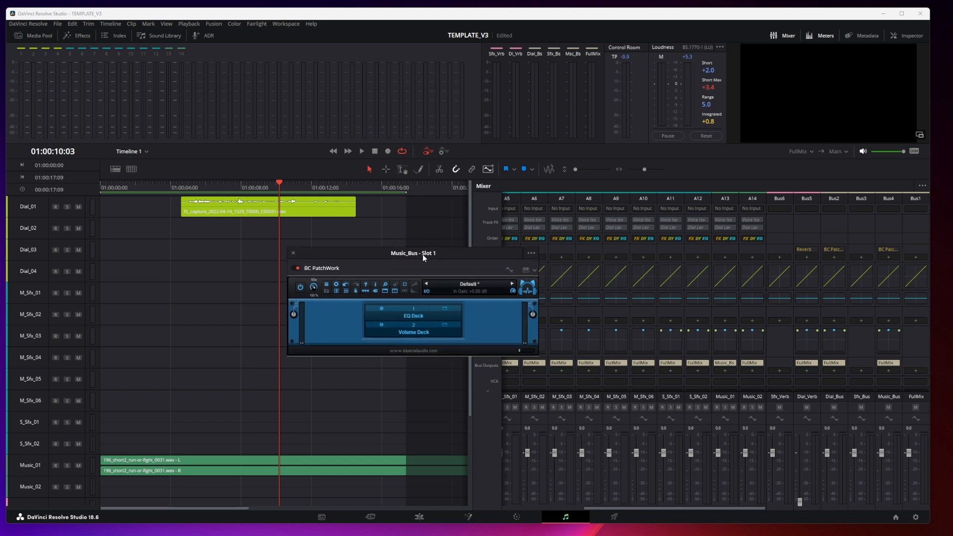
click(292, 253)
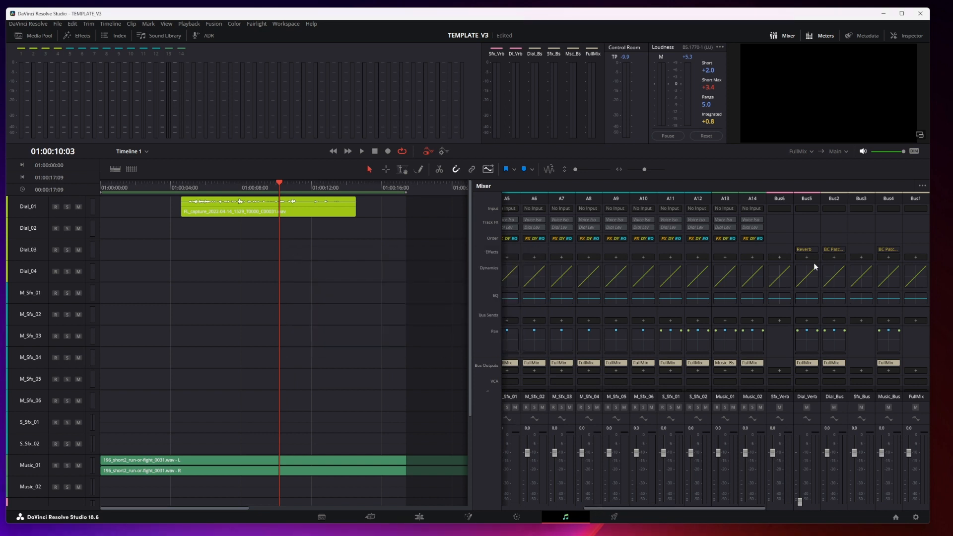
- Inspect the send settings of the first Blue Cat's Connector in Dial_Bus's BC PatchWork and close both windows
click(833, 250)
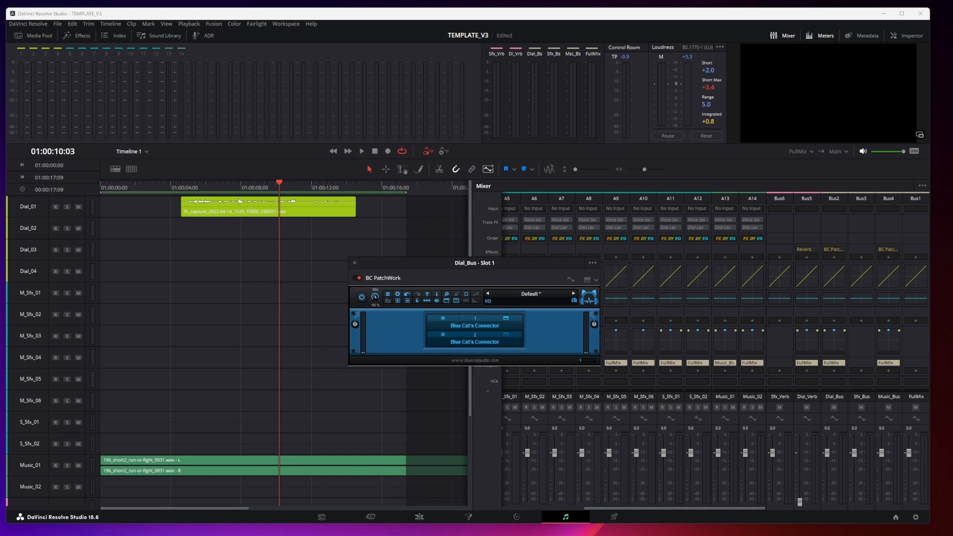
drag(0, 278, 261, 155)
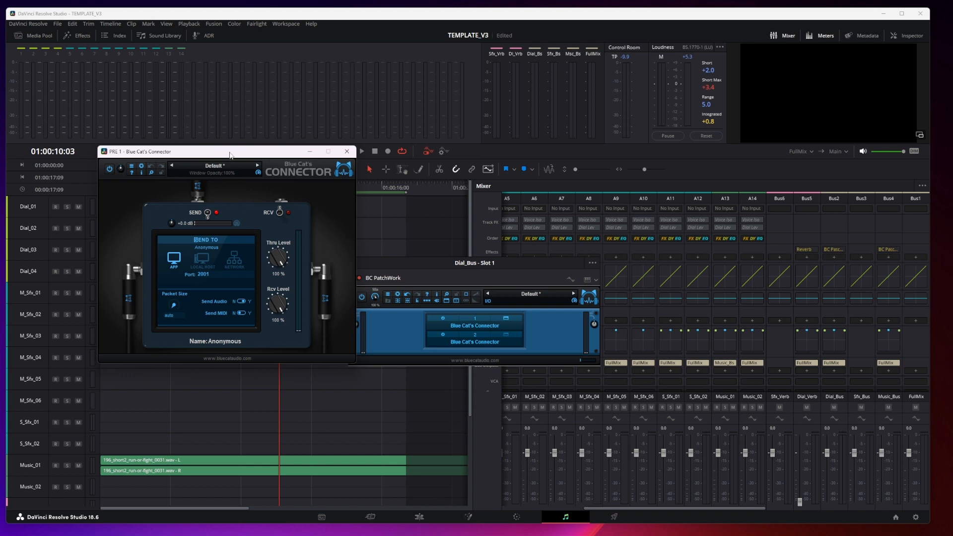
drag(231, 152, 192, 168)
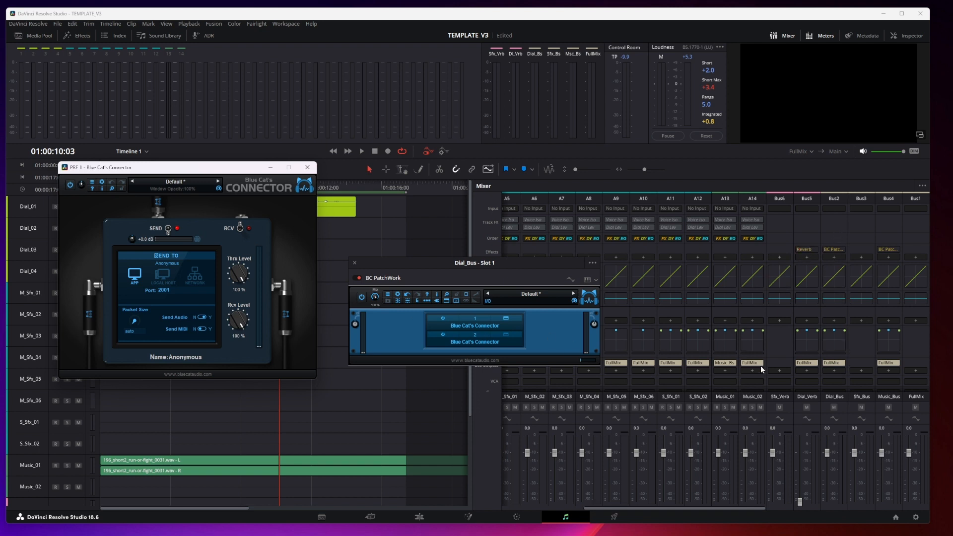
click(307, 167)
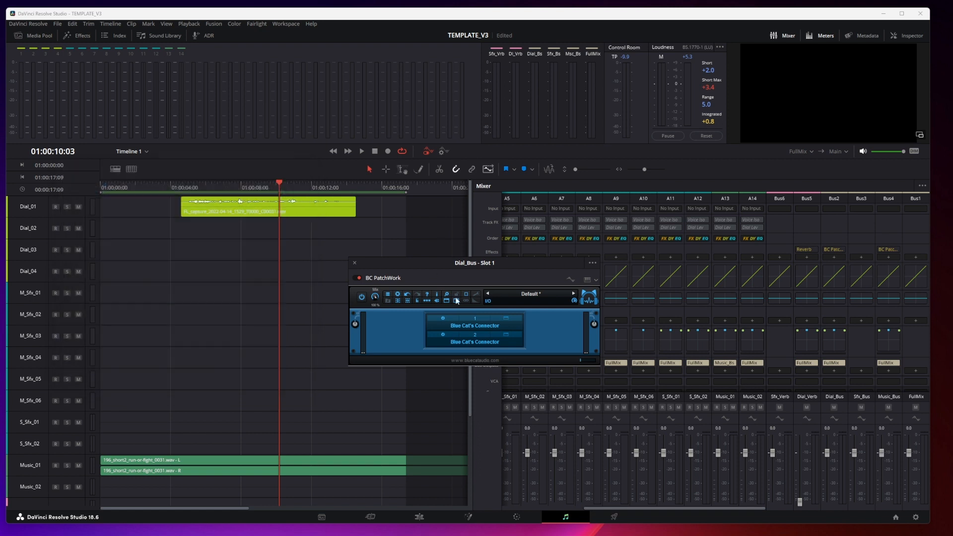
drag(477, 263, 431, 234)
click(332, 265)
- Show the EQ Duck sub-patch inside Music_Bus's BC PatchWork and arrange both windows side by side
click(884, 250)
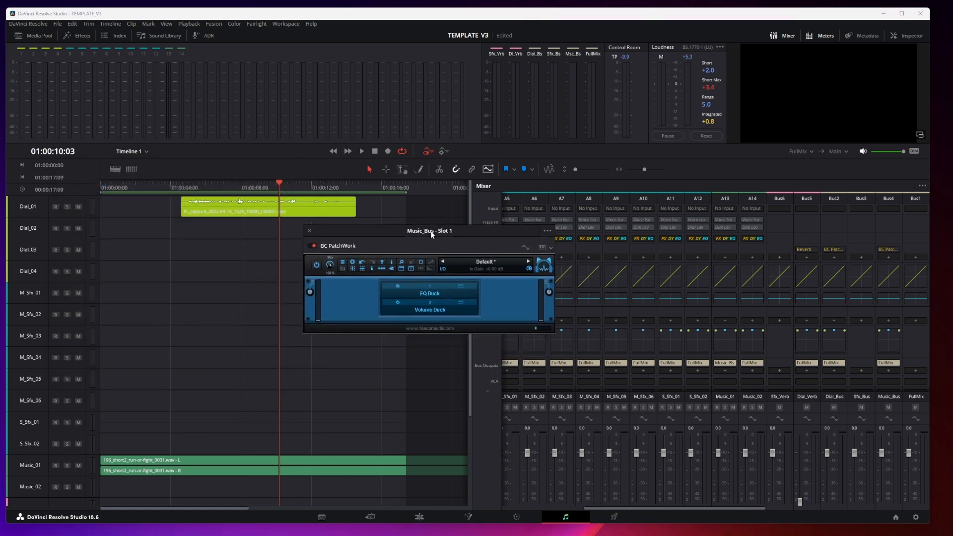
click(460, 286)
drag(251, 354, 532, 172)
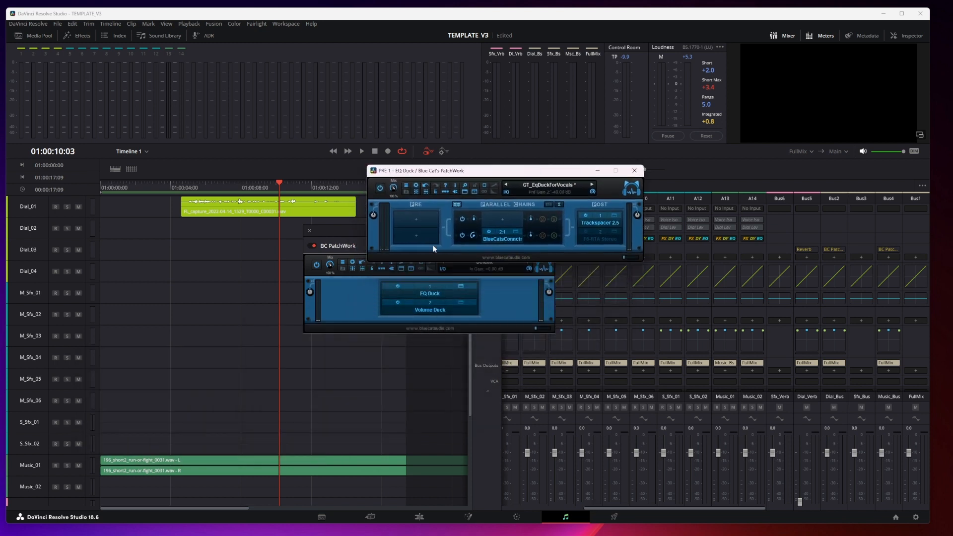
drag(347, 230, 222, 266)
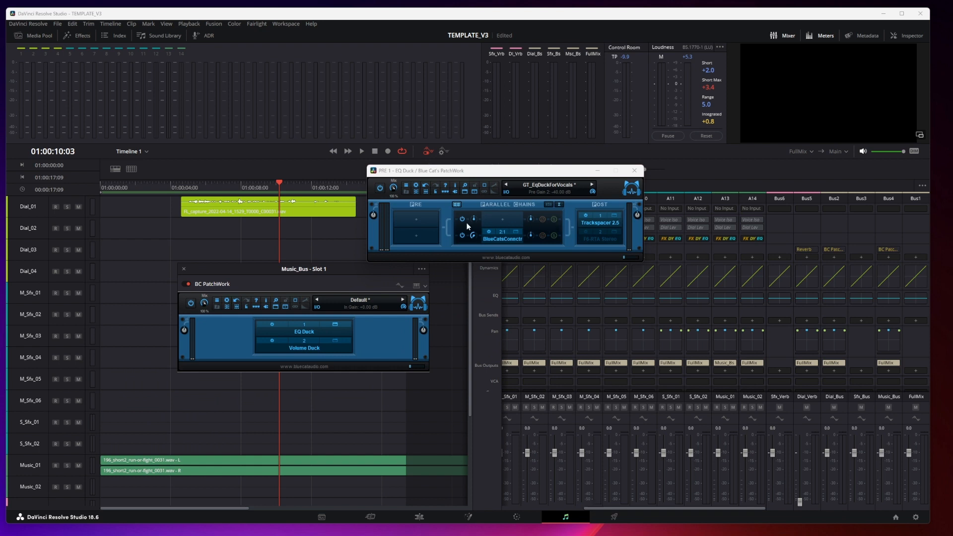
- View the Trackspacer 2.5 editor in EQ Duck's post section, continuing the demo evaluation, and close it
click(613, 215)
drag(308, 264, 535, 189)
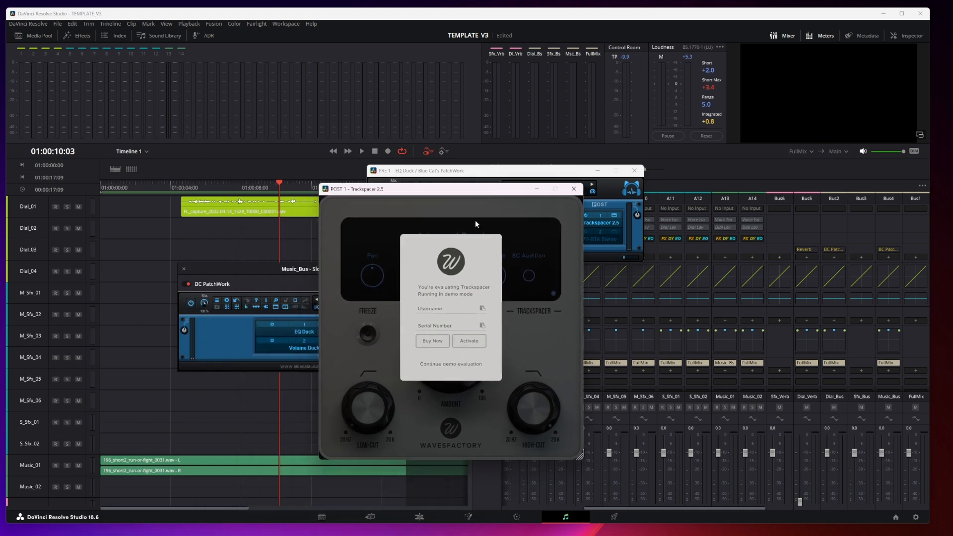
click(461, 365)
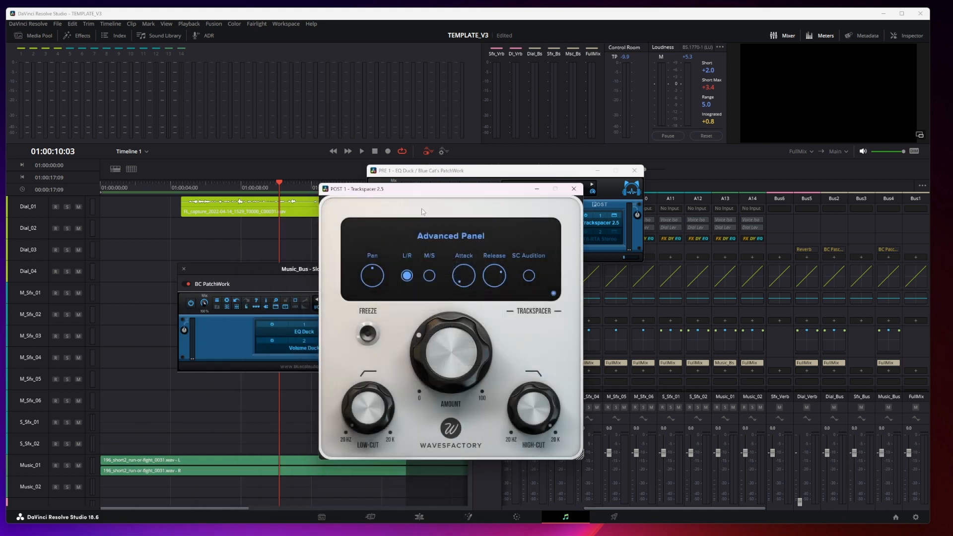
drag(436, 193, 524, 188)
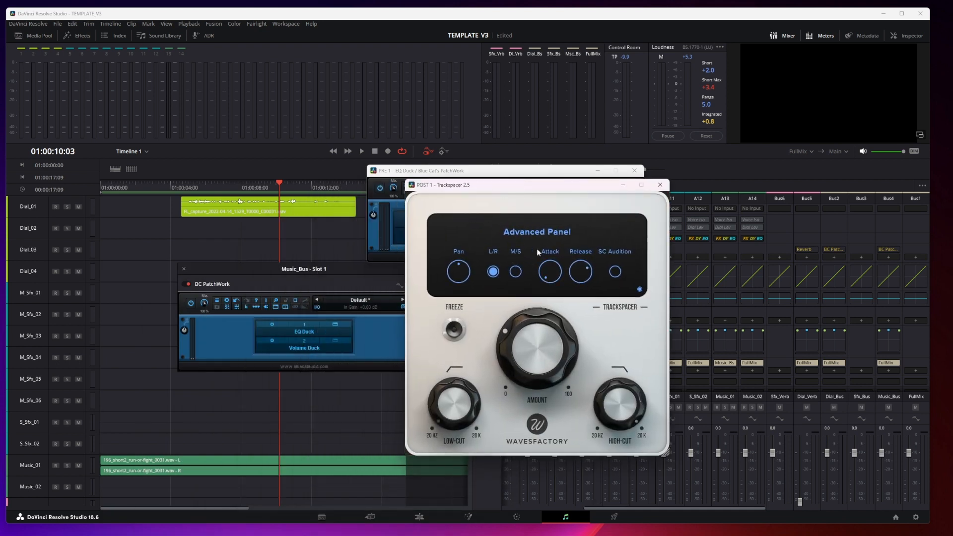
click(660, 185)
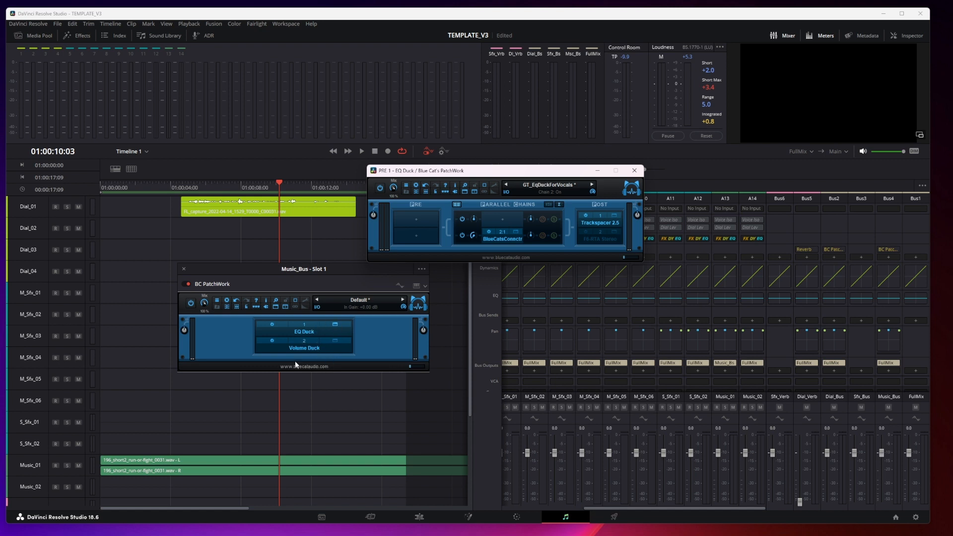
- Inspect the receive settings of the Blue Cat's Connector in EQ Duck's second parallel chain and close its editor
click(346, 268)
drag(346, 267, 326, 282)
drag(470, 172, 393, 169)
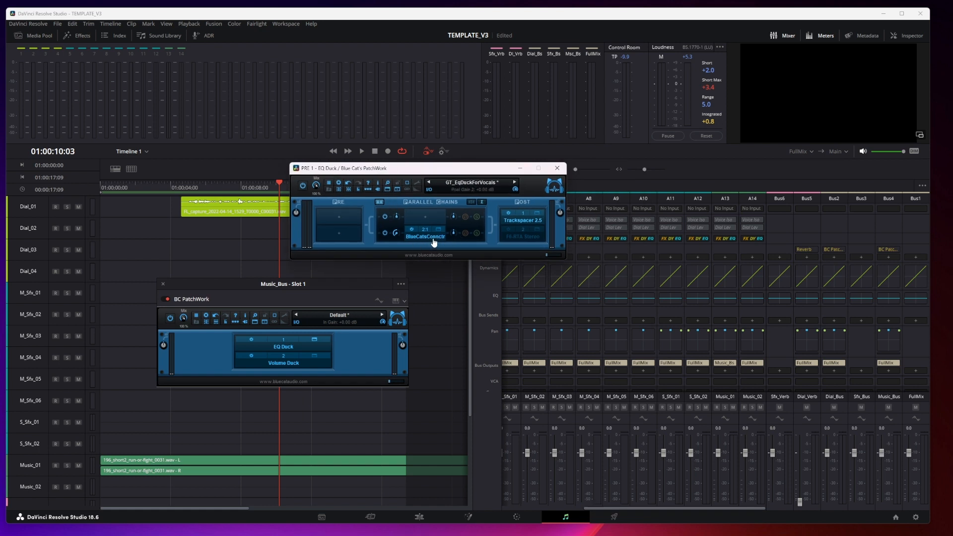
right_click(433, 241)
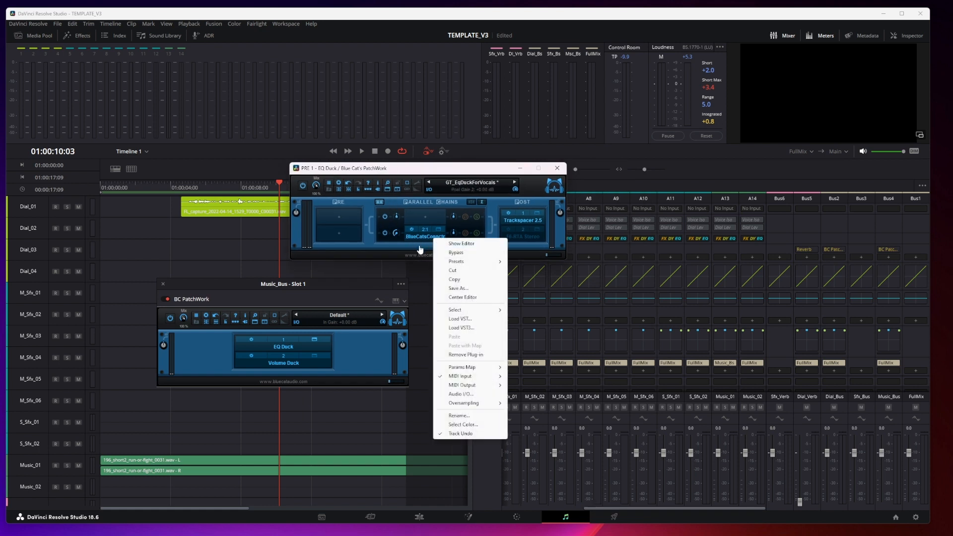
click(418, 247)
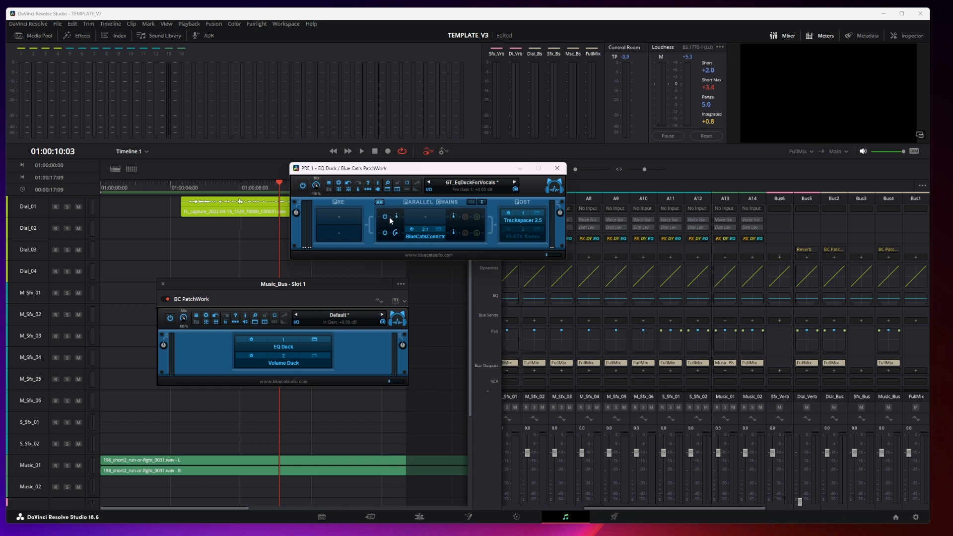
click(439, 230)
click(439, 230)
click(438, 230)
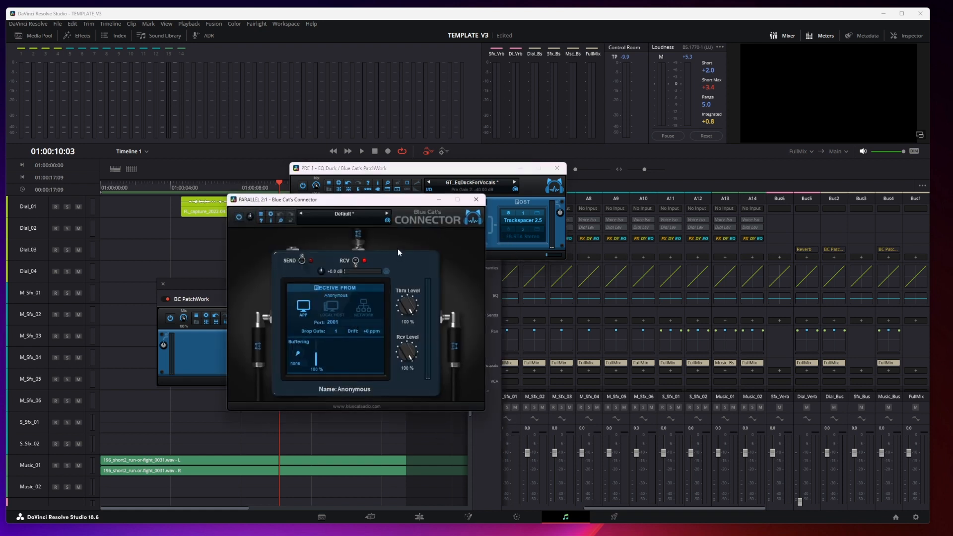
click(480, 203)
- Check the audio I/O routing of the Connector in EQ Duck's parallel chain without changing it
right_click(437, 237)
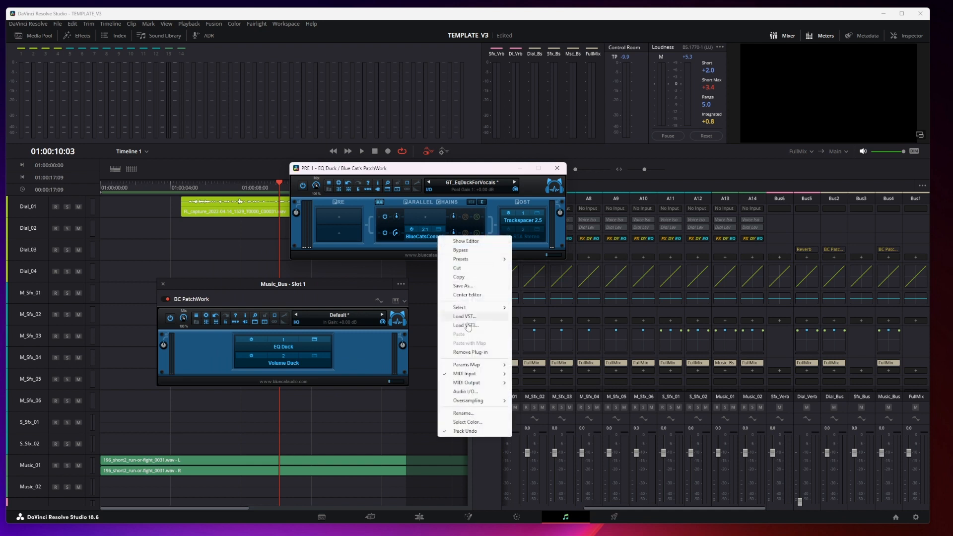
click(467, 391)
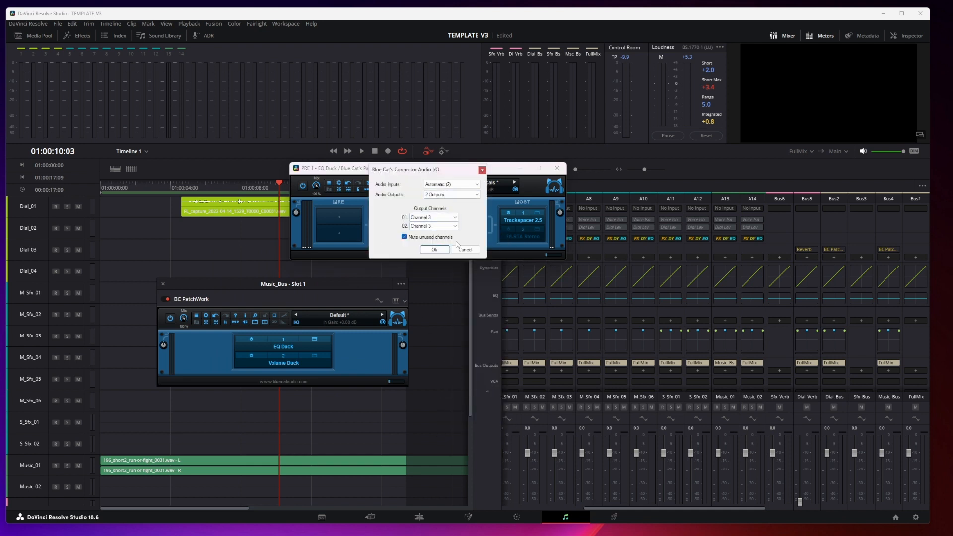
click(482, 170)
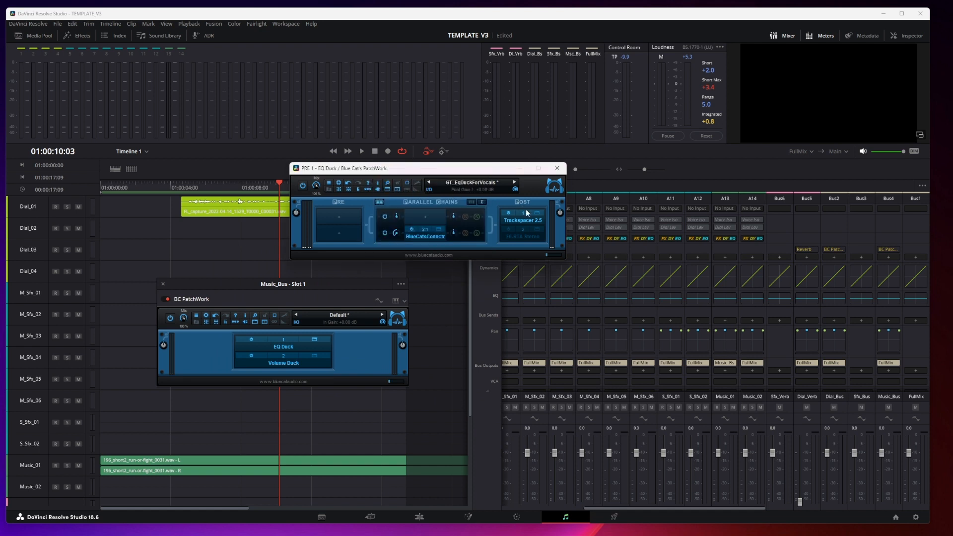
- Check the audio input and output options in Trackspacer 2.5's audio I/O settings without changing them
right_click(536, 219)
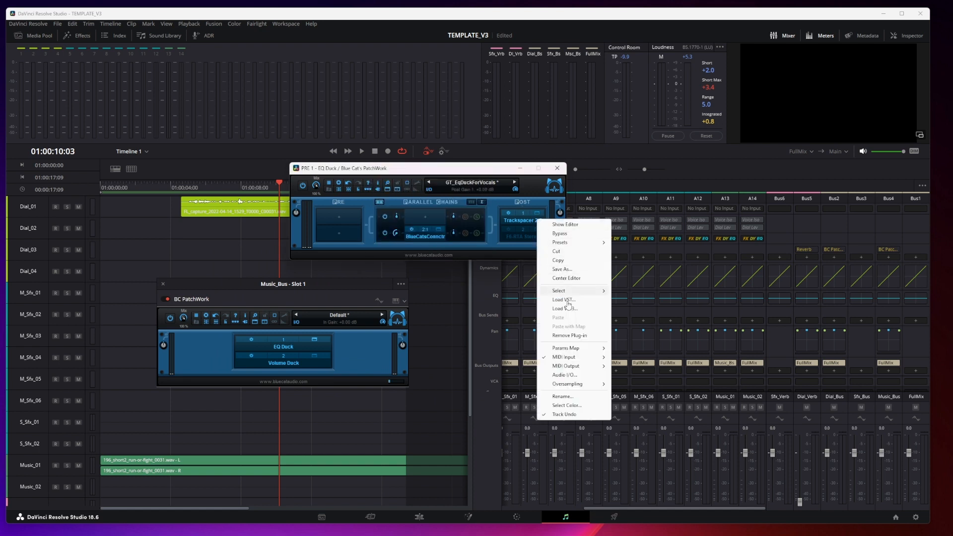
click(565, 376)
click(451, 207)
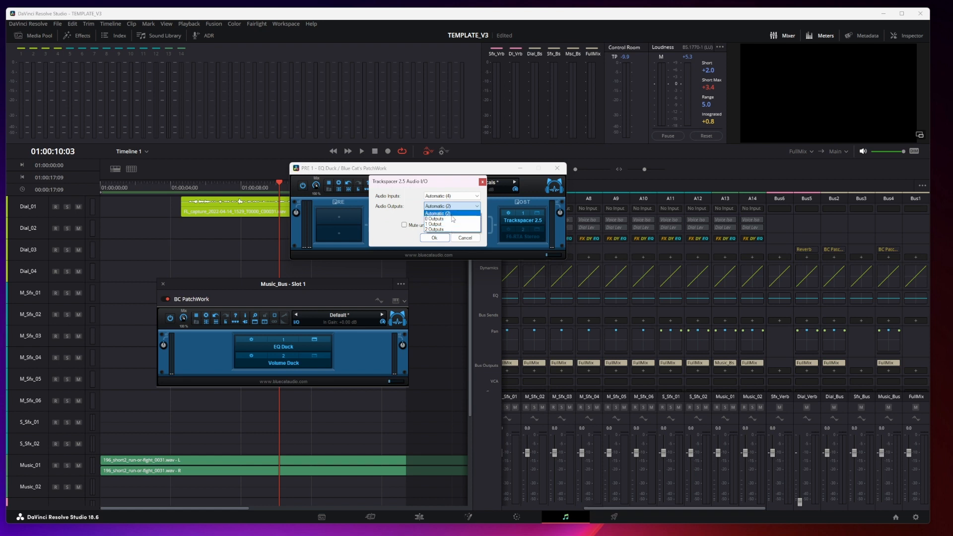
click(454, 198)
click(452, 196)
click(445, 203)
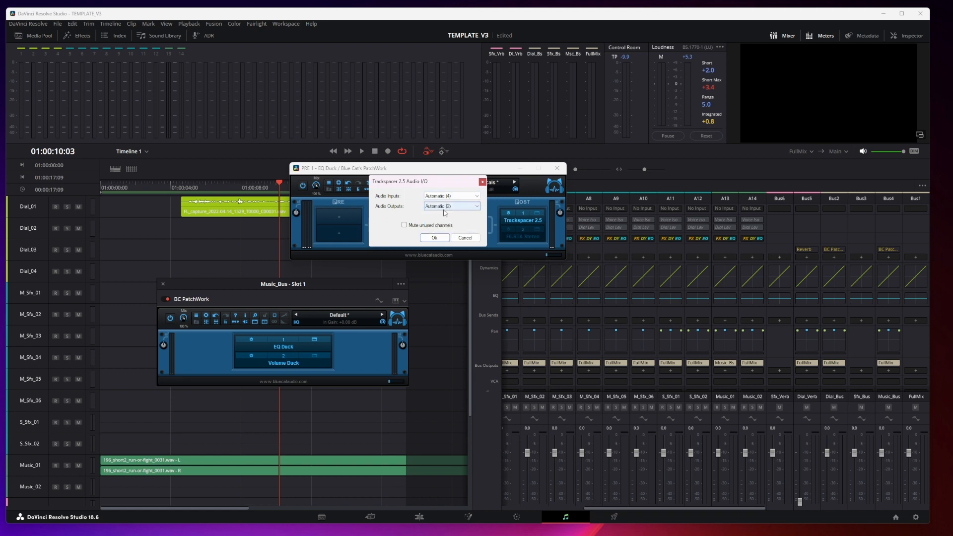
click(449, 196)
click(449, 205)
click(469, 186)
click(482, 182)
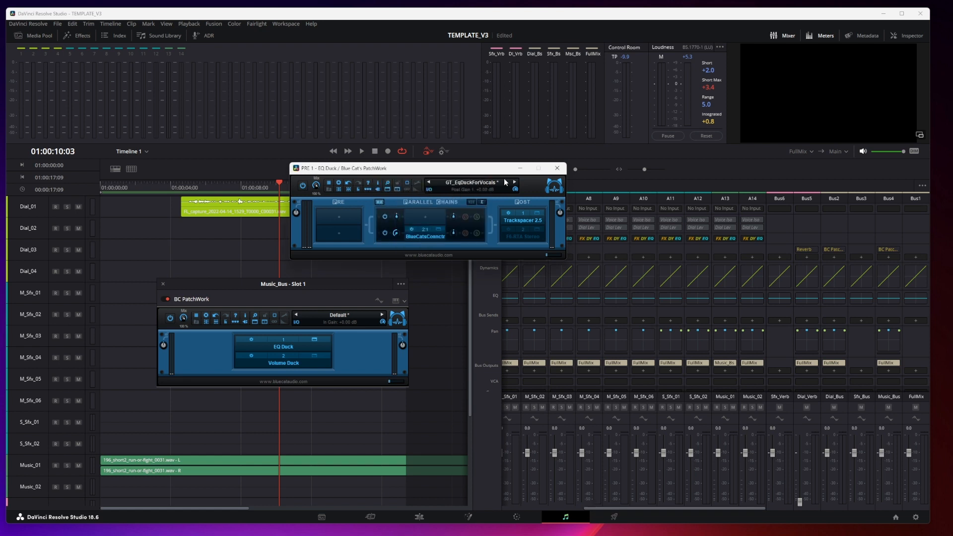
- Inspect the DynaRide2 plug-in inside Volume Duck's post section and close all of Music_Bus's effect windows
click(557, 168)
click(318, 356)
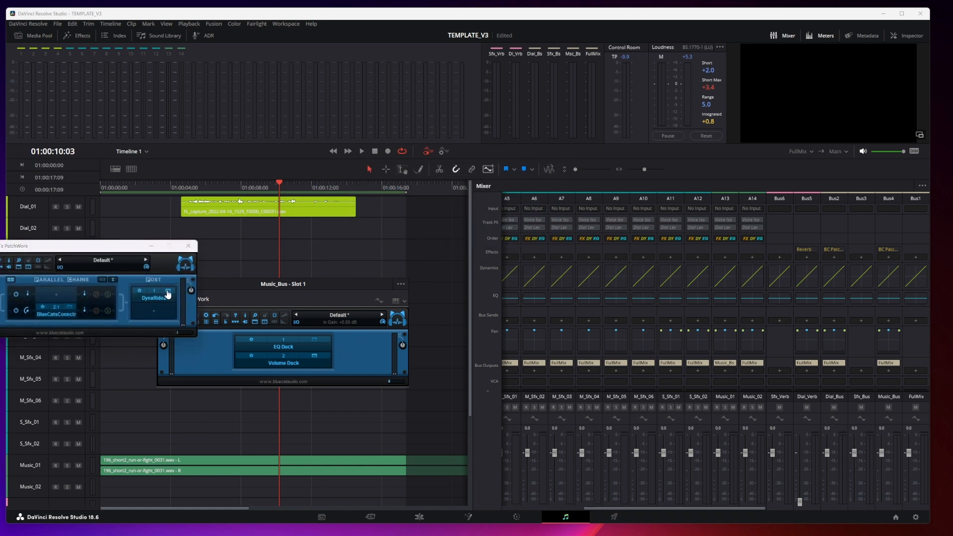
click(168, 295)
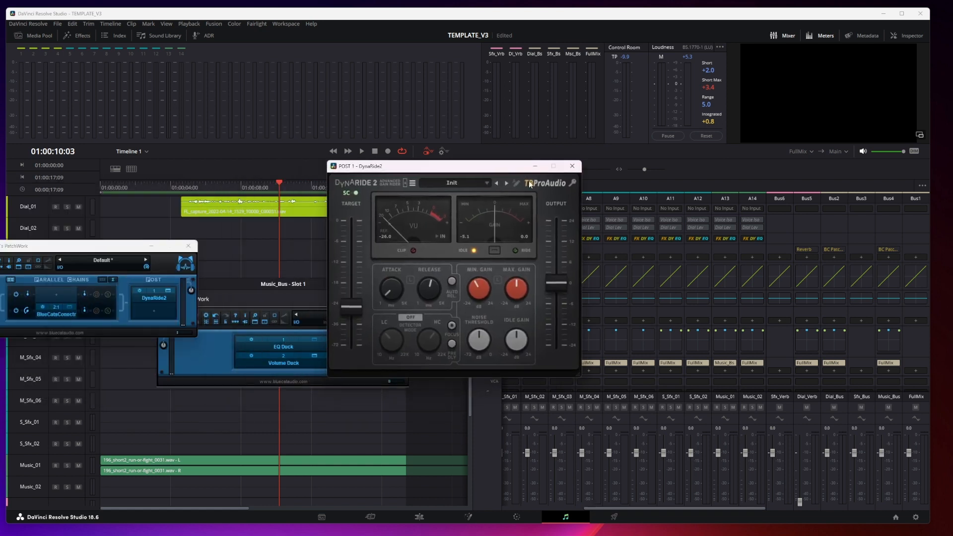
click(188, 246)
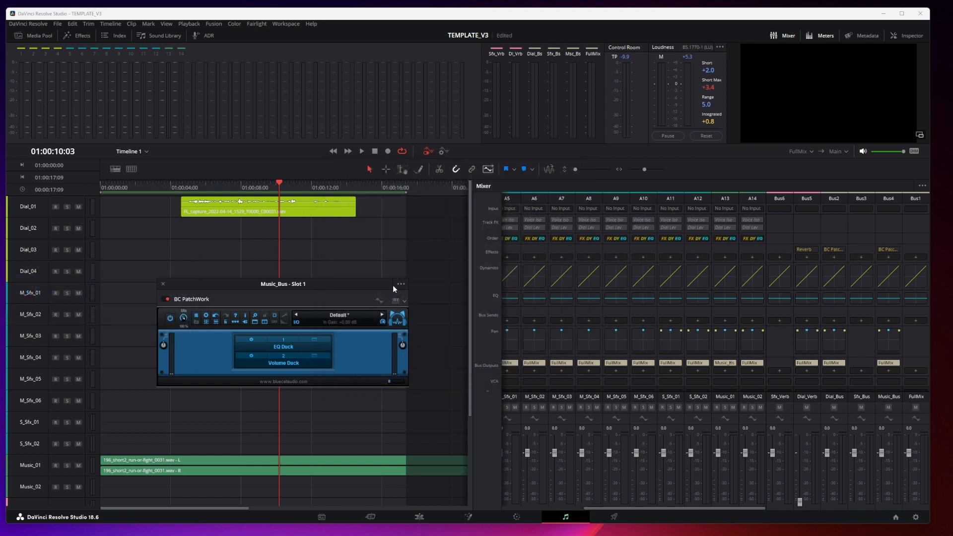
drag(278, 288, 281, 289)
click(165, 287)
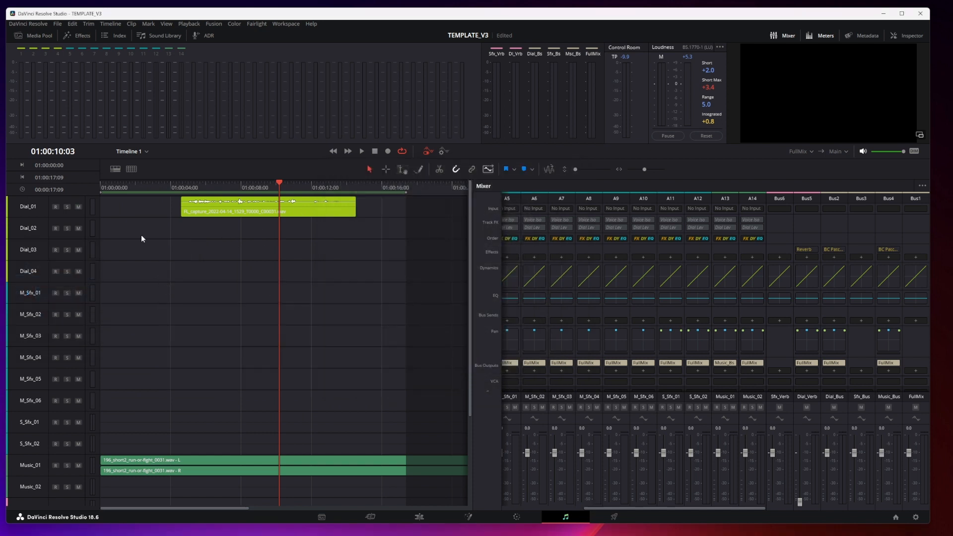
- Play the timeline from near its start past the end of the Dial_01 clip and stop playback
click(115, 187)
key(space)
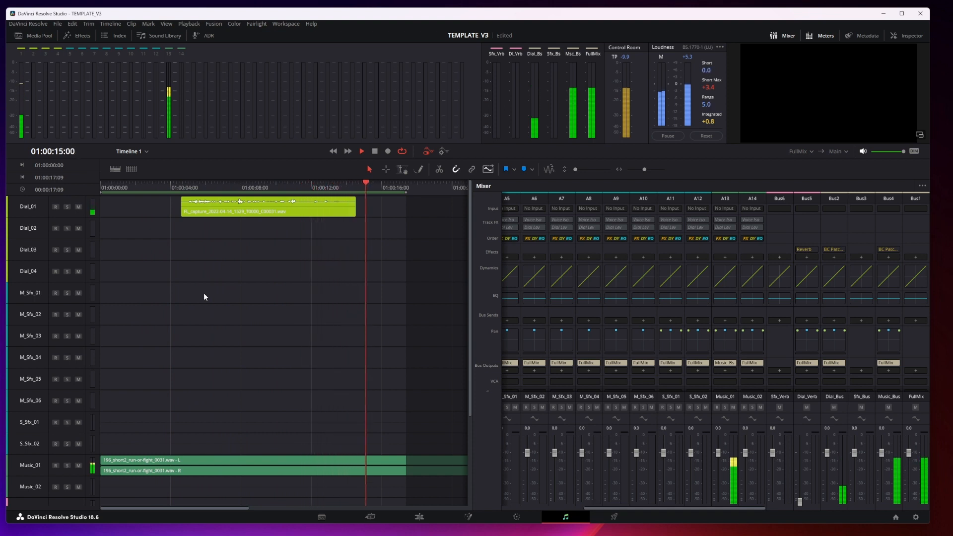
key(space)
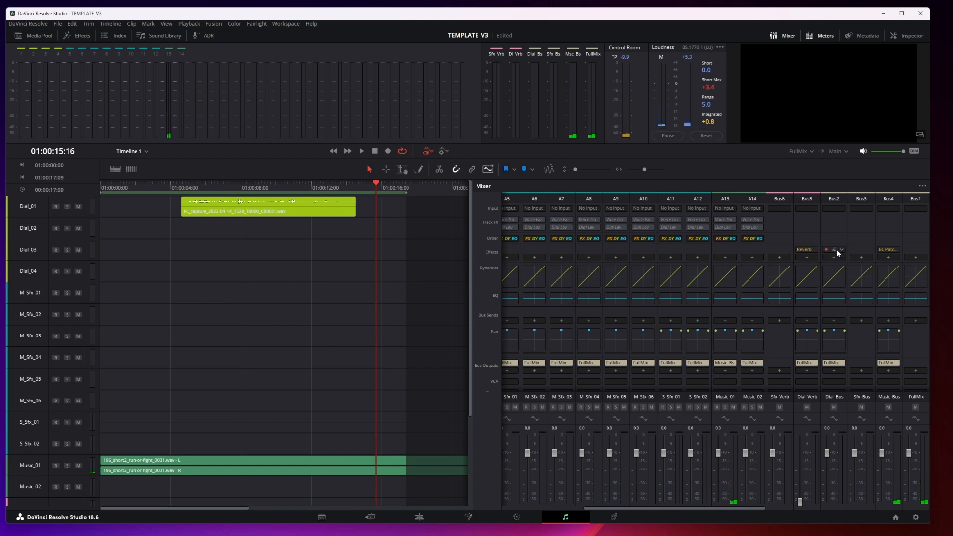
- Inspect the F6-RTA Stereo equalizer in the post section of Music_Bus's EQ Duck, then close its window
click(891, 250)
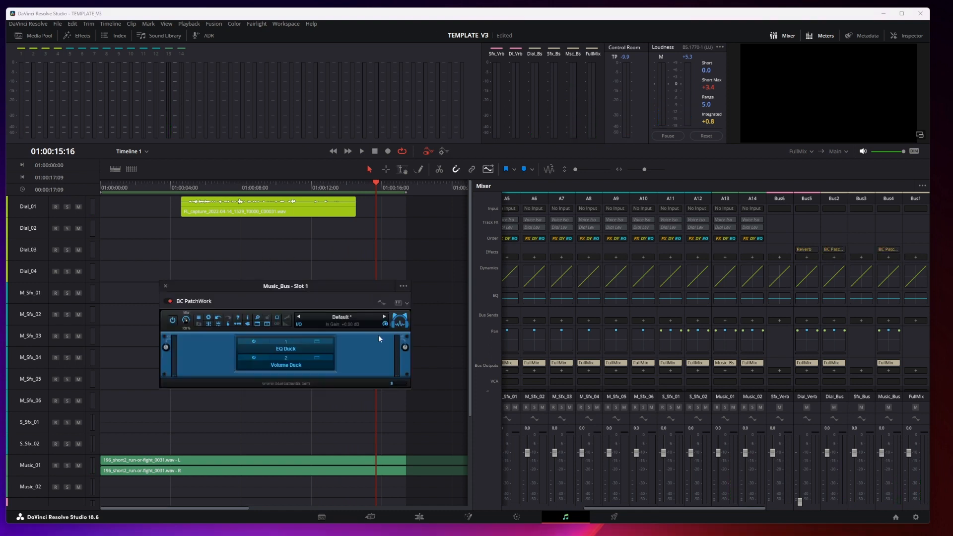
click(318, 342)
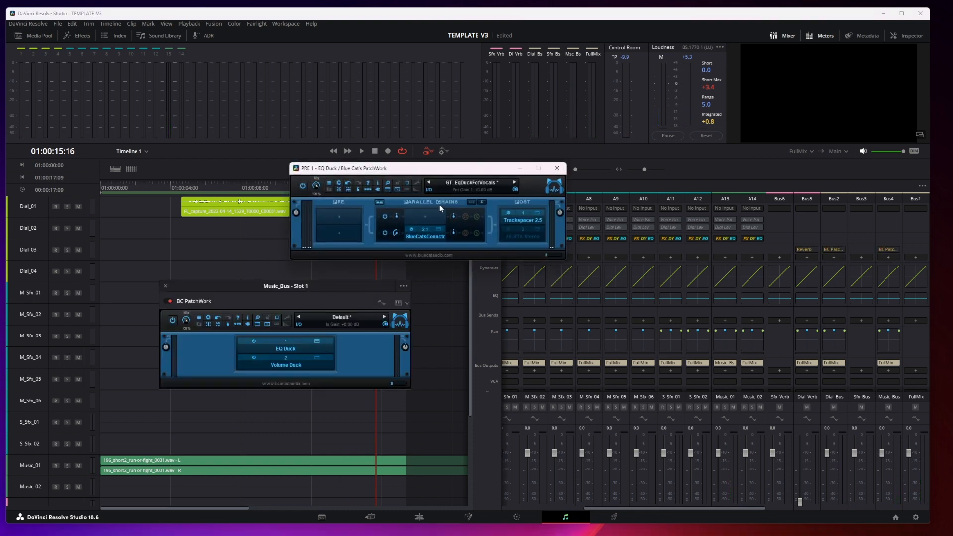
click(537, 236)
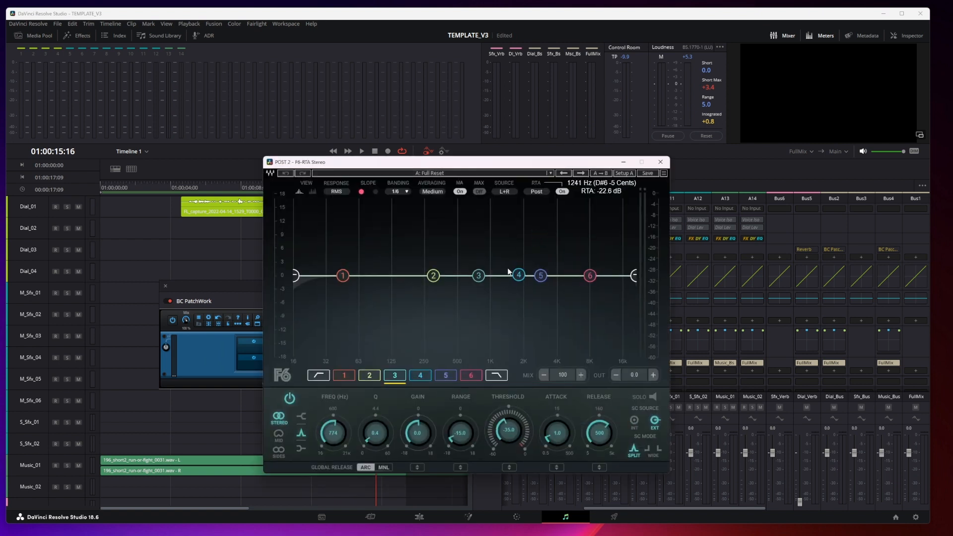
click(660, 162)
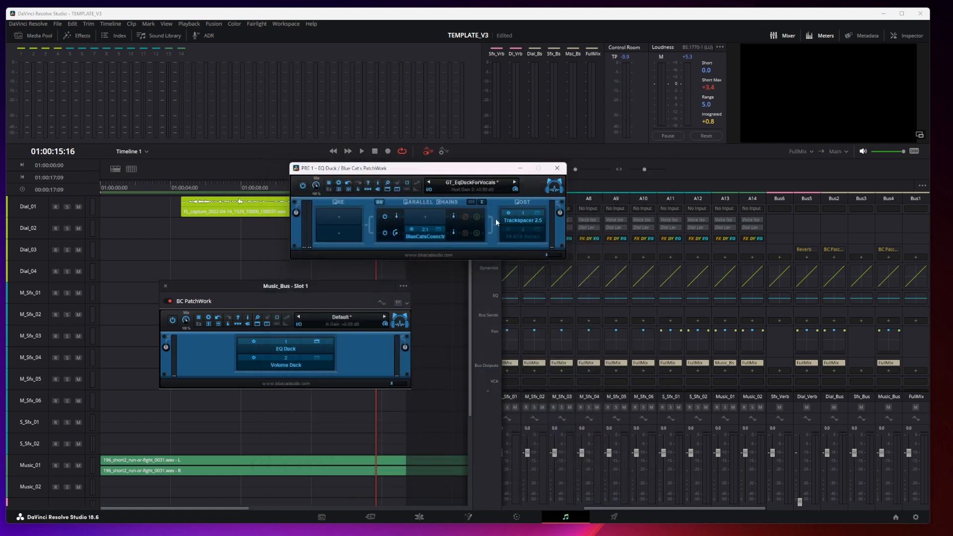
- Inspect Volume Duck in Music_Bus's PatchWork together with its DynaRide2 plug-in, and close both windows
click(318, 359)
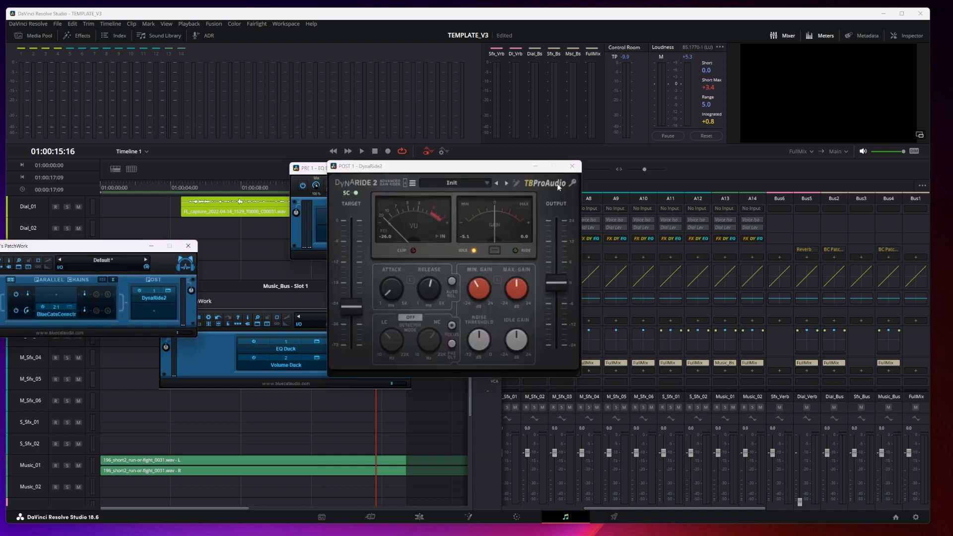
click(572, 166)
drag(169, 246, 207, 305)
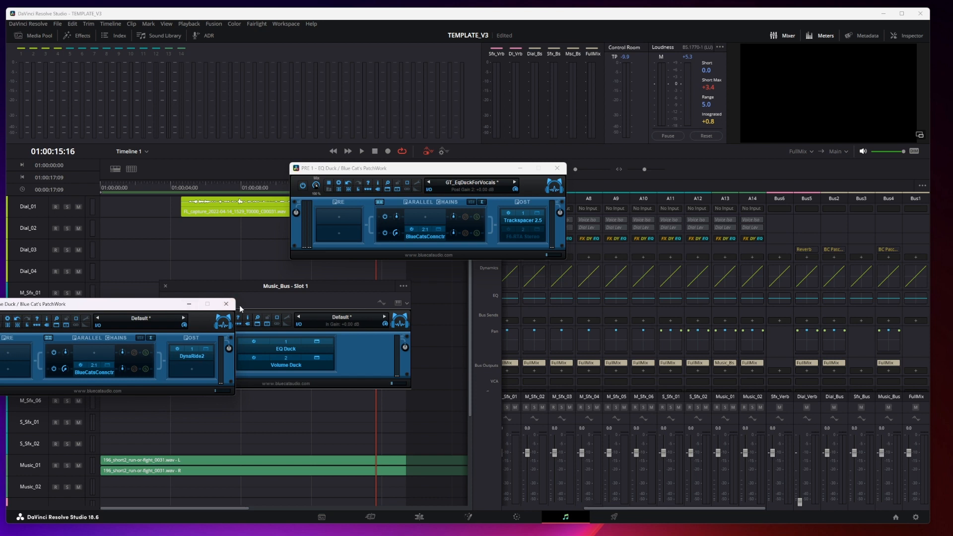
click(226, 304)
- Arrange the EQ Duck window above the Music_Bus effect window and check the receive settings of its Connector
drag(284, 286, 284, 298)
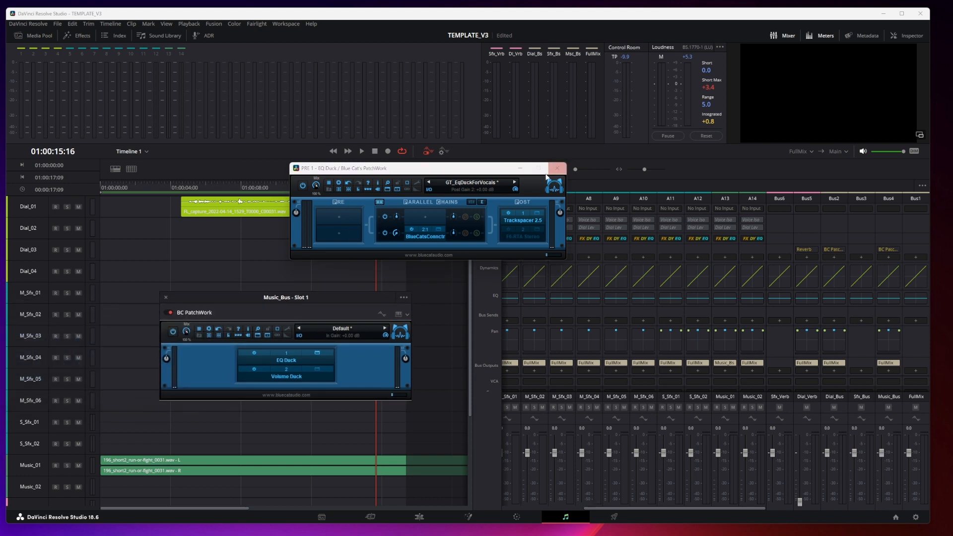
drag(500, 171, 493, 171)
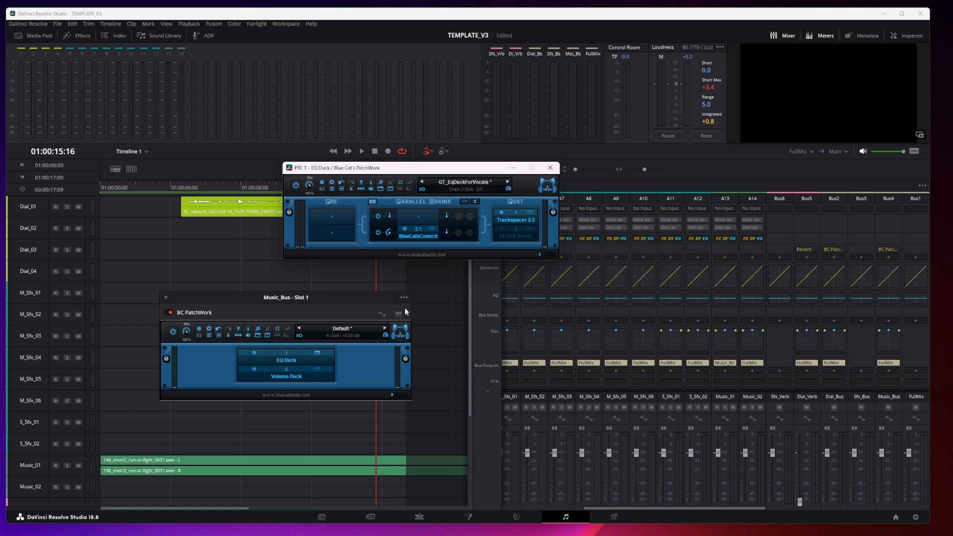
drag(338, 297, 346, 300)
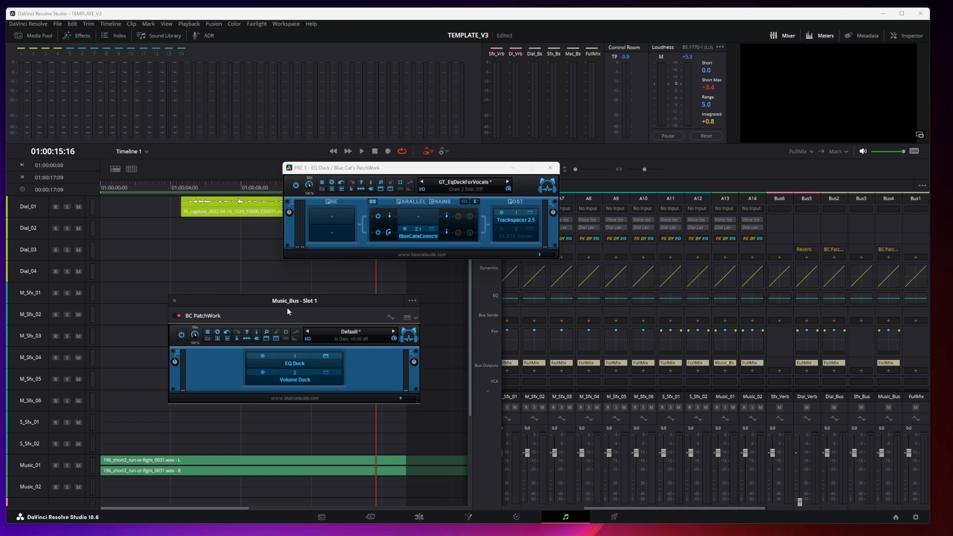
drag(287, 303, 276, 308)
drag(401, 167, 283, 196)
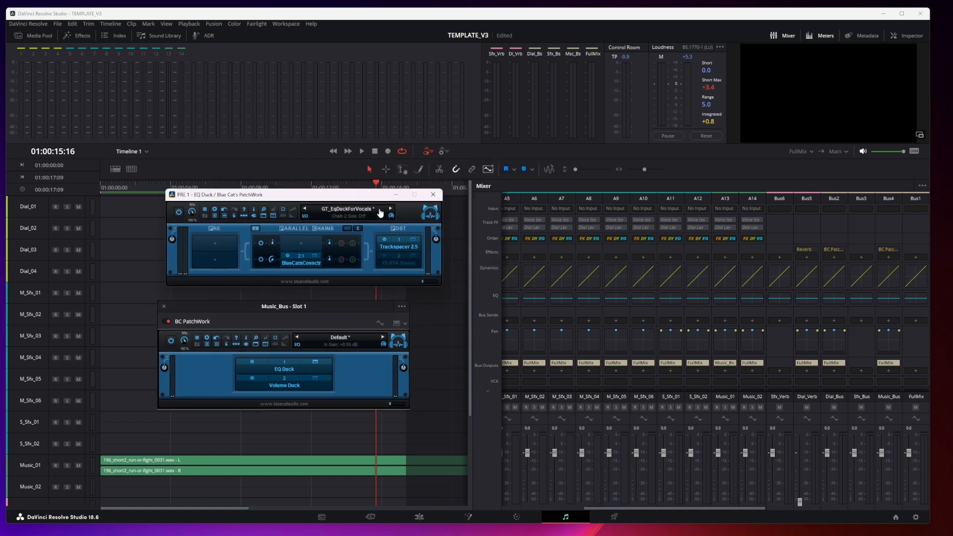
drag(362, 196, 352, 201)
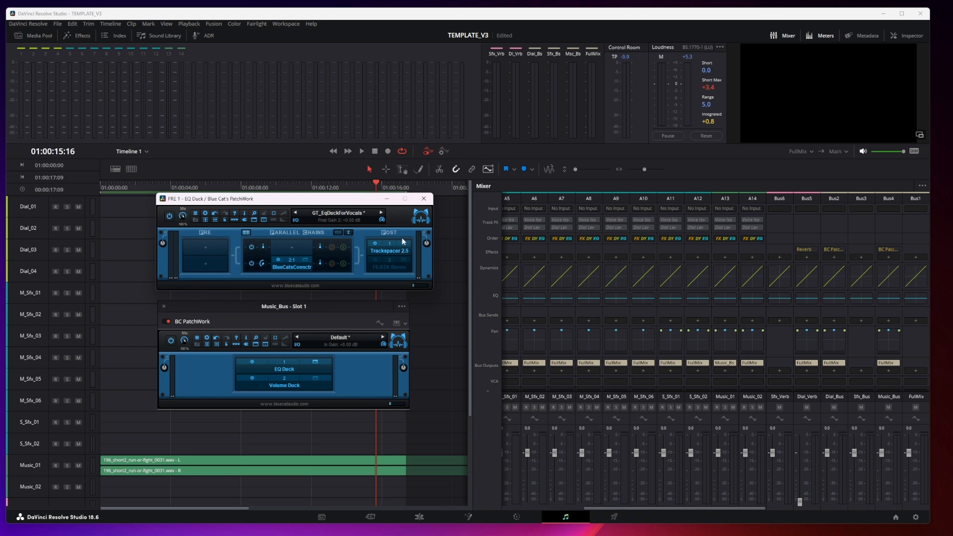
click(305, 260)
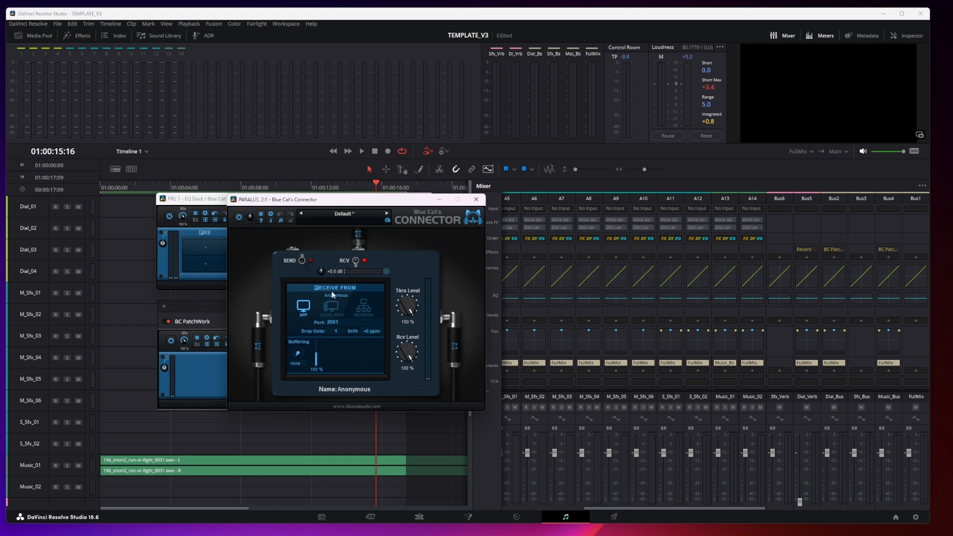
click(476, 199)
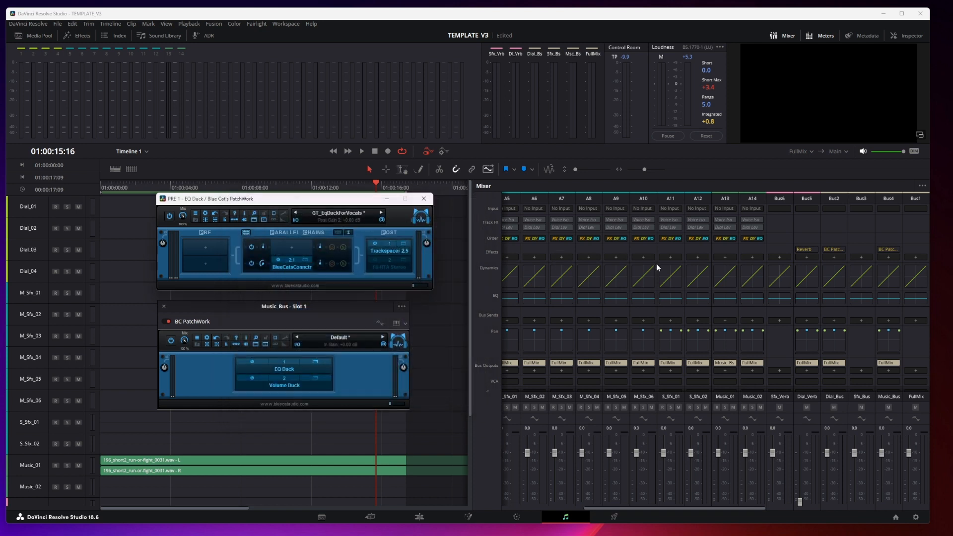
- Add the NUGEN SigMod plug-in to the second effect slot of Dial_Verb, dismiss its about screen and close its window
click(806, 257)
mouse_move(846, 387)
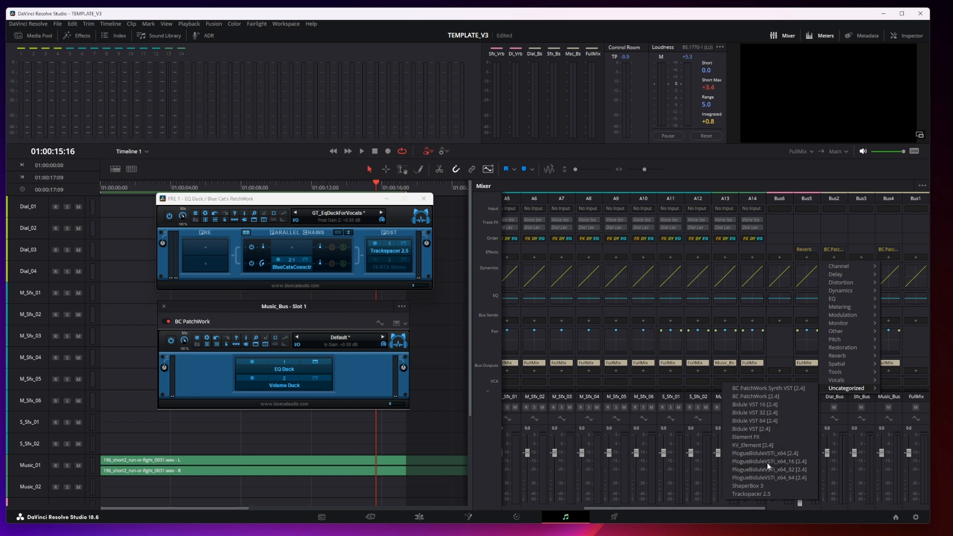
mouse_move(834, 372)
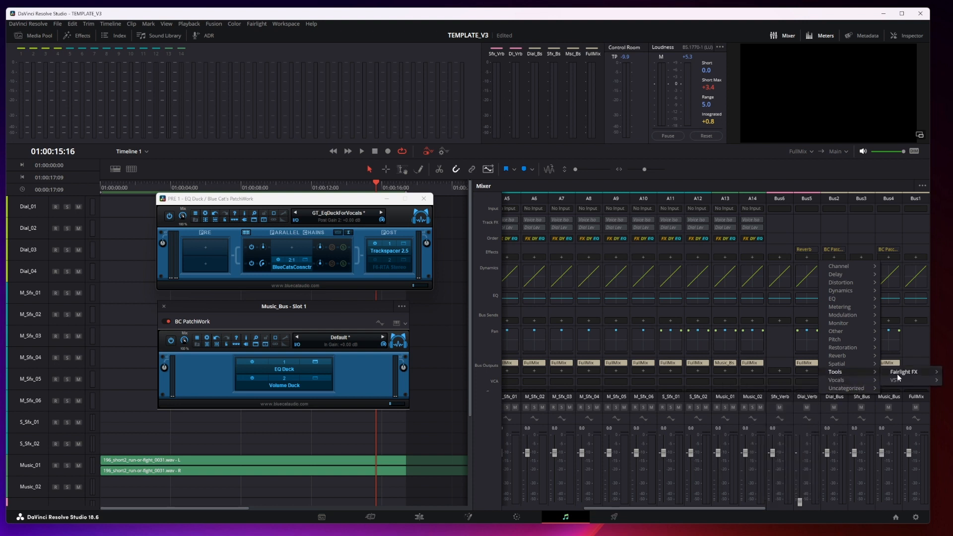
mouse_move(898, 380)
click(827, 437)
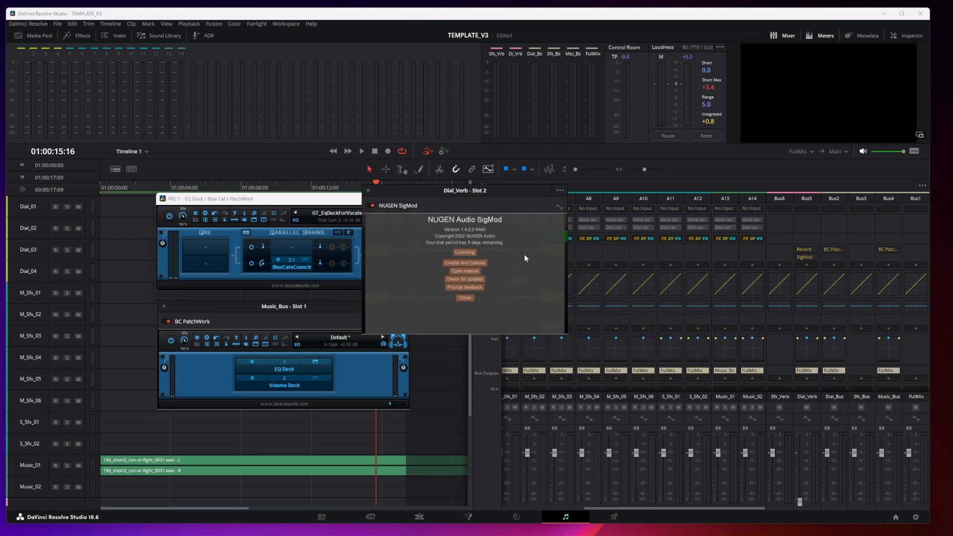
click(471, 297)
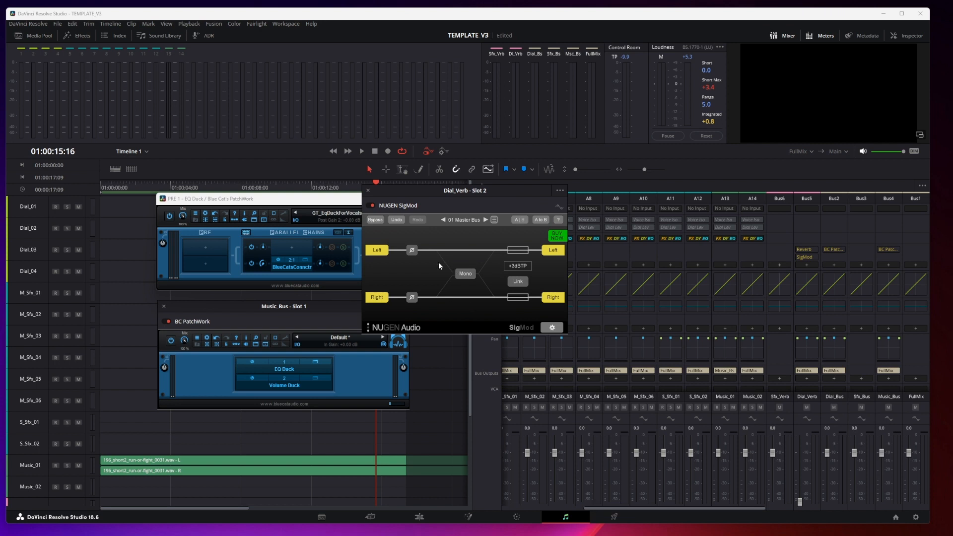
click(368, 190)
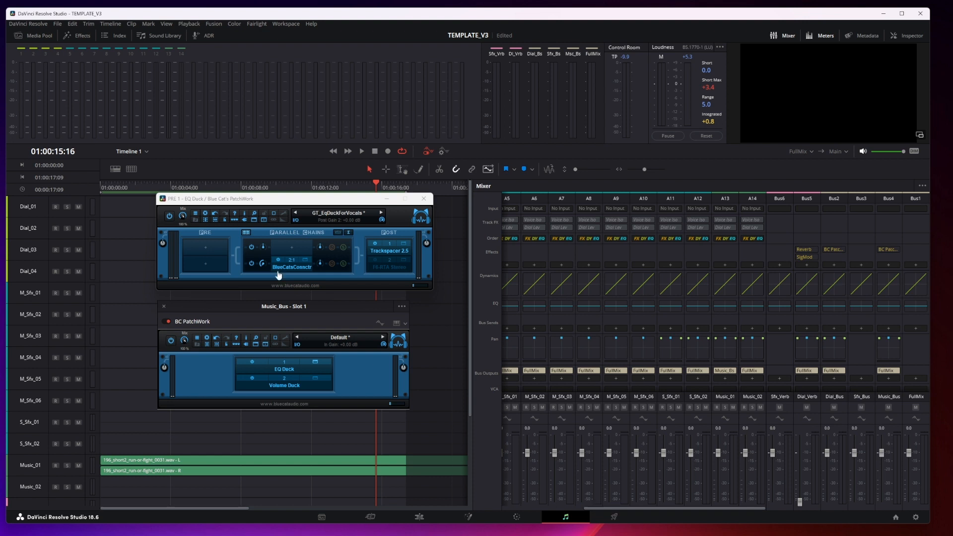
- Close the EQ Duck window and the Music_Bus PatchWork window
drag(318, 301, 316, 311)
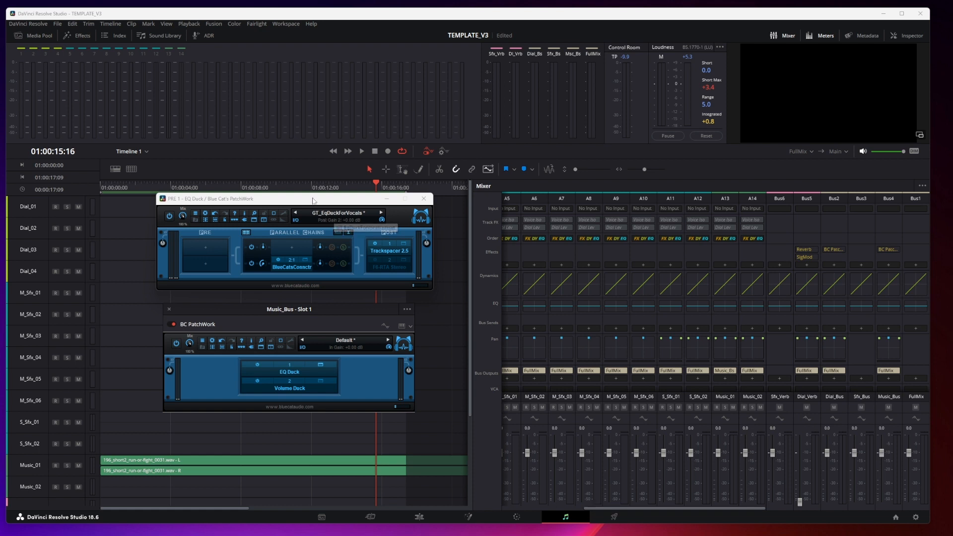
click(423, 199)
drag(284, 310, 296, 309)
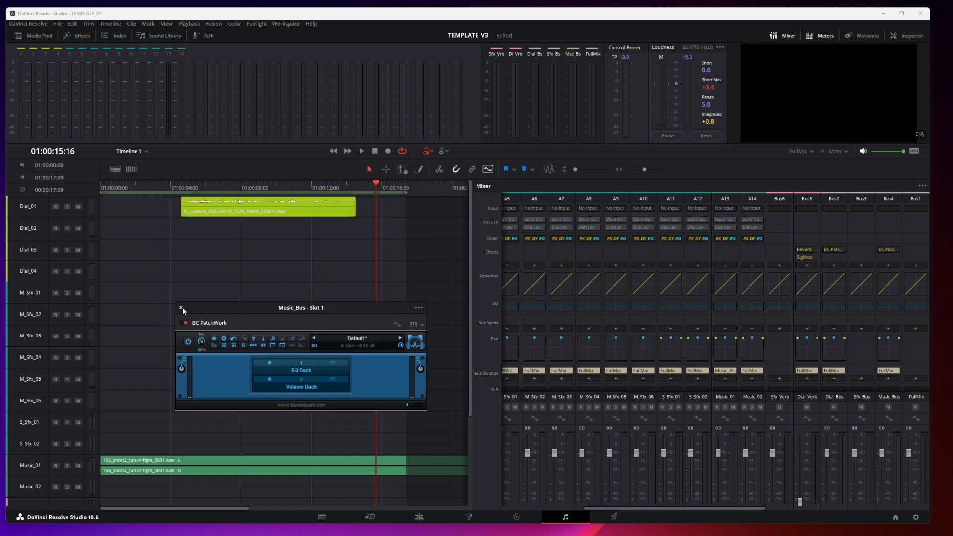
click(182, 308)
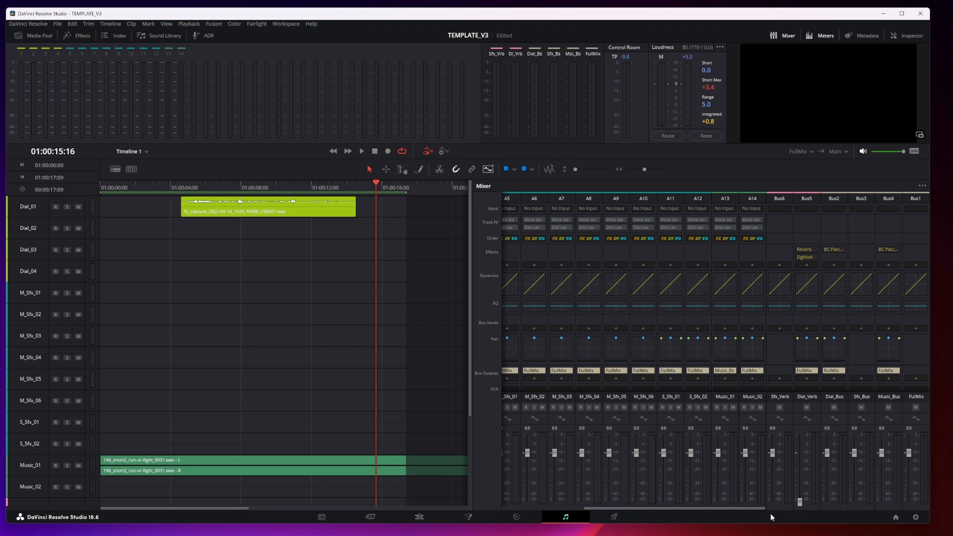
- Examine the plug-in chain inside the PatchWork effect on the Dial_01 track and close its window
drag(763, 508, 660, 507)
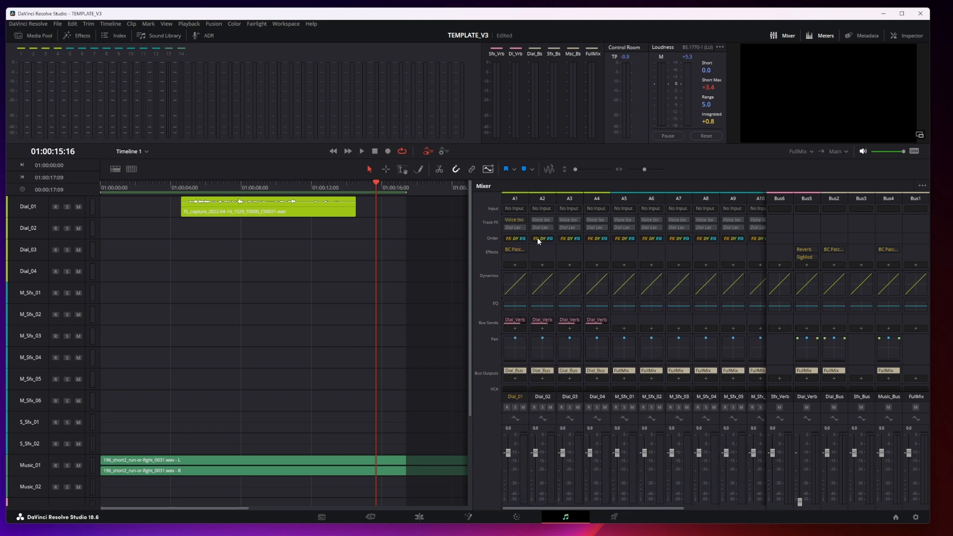
click(514, 250)
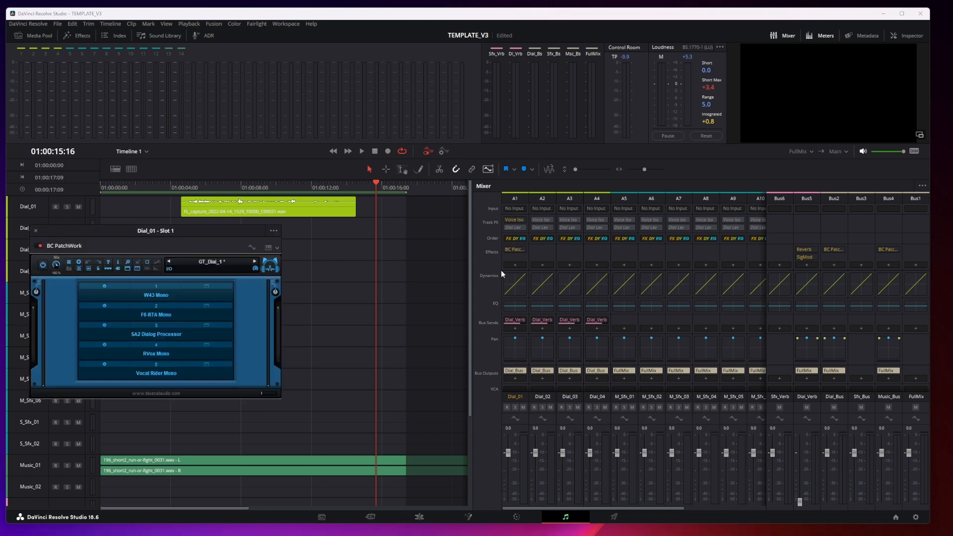
drag(188, 226, 367, 201)
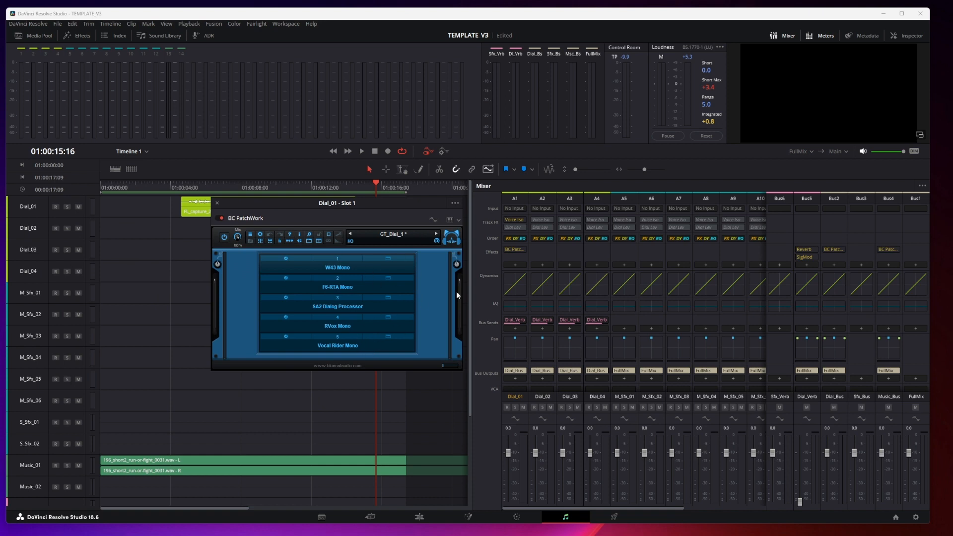
drag(342, 204, 338, 212)
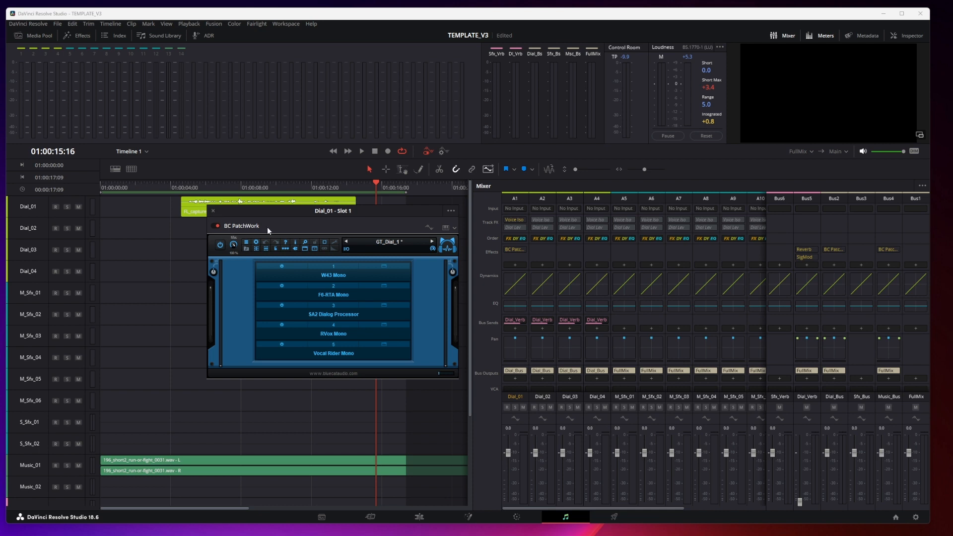
drag(269, 210, 252, 220)
click(197, 219)
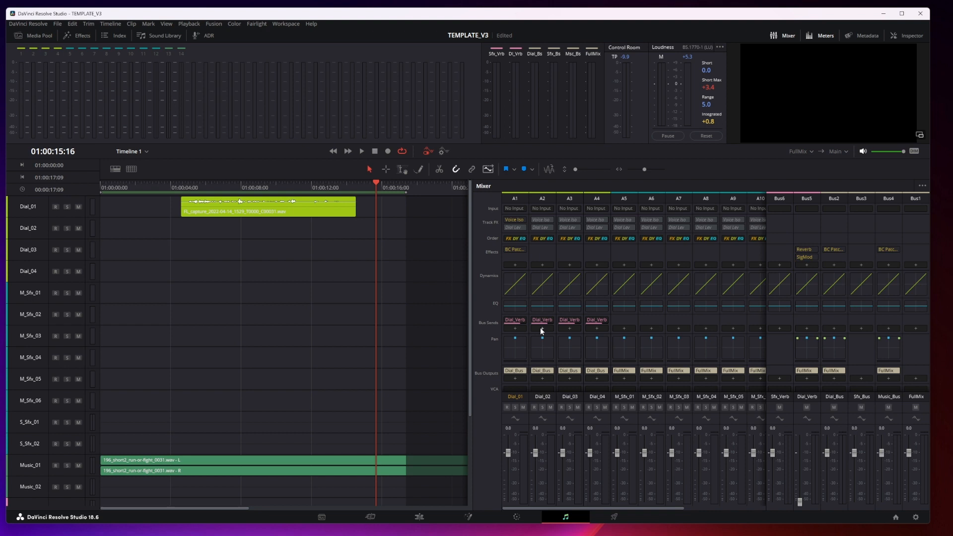
- Check the bus send options on M_Sfx_01 and the effect categories for Sfx_Bus without adding anything
click(624, 328)
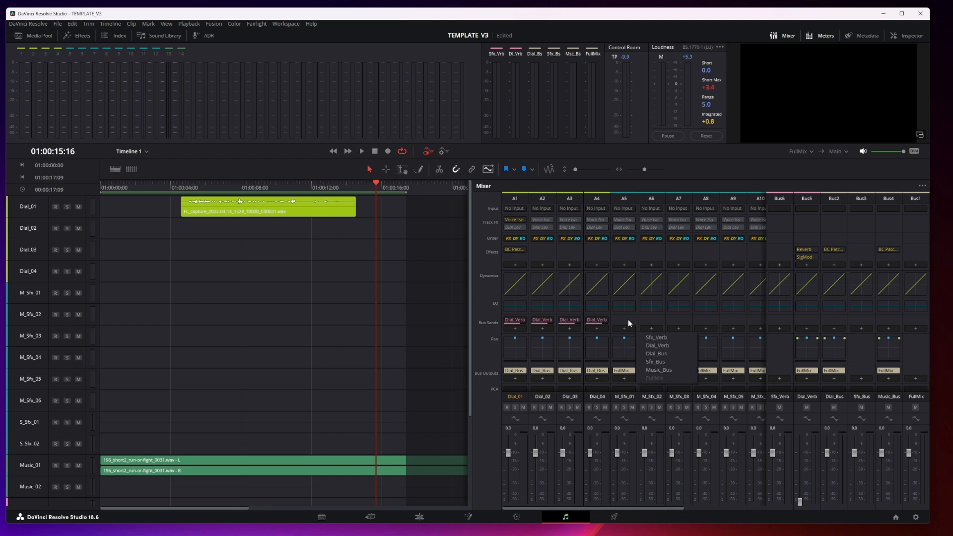
click(864, 327)
click(864, 273)
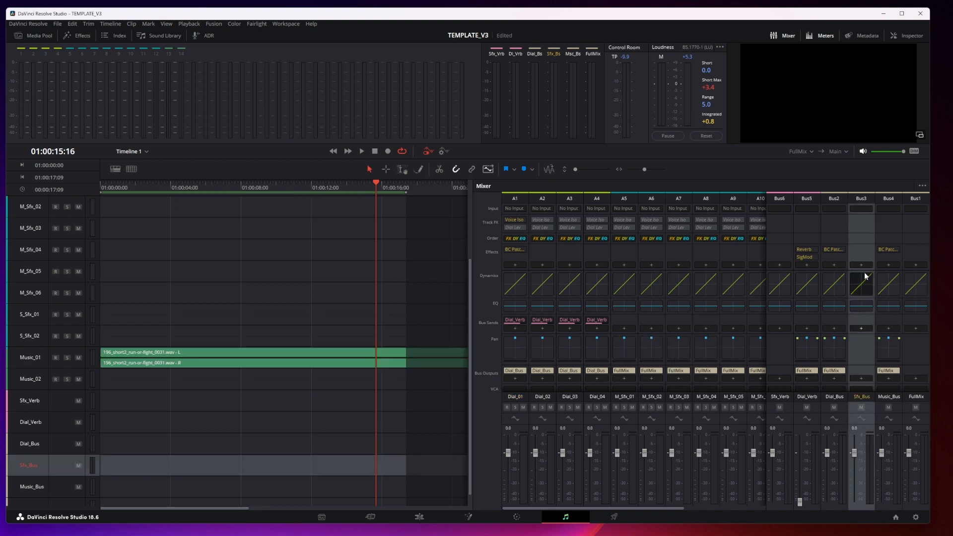
click(862, 265)
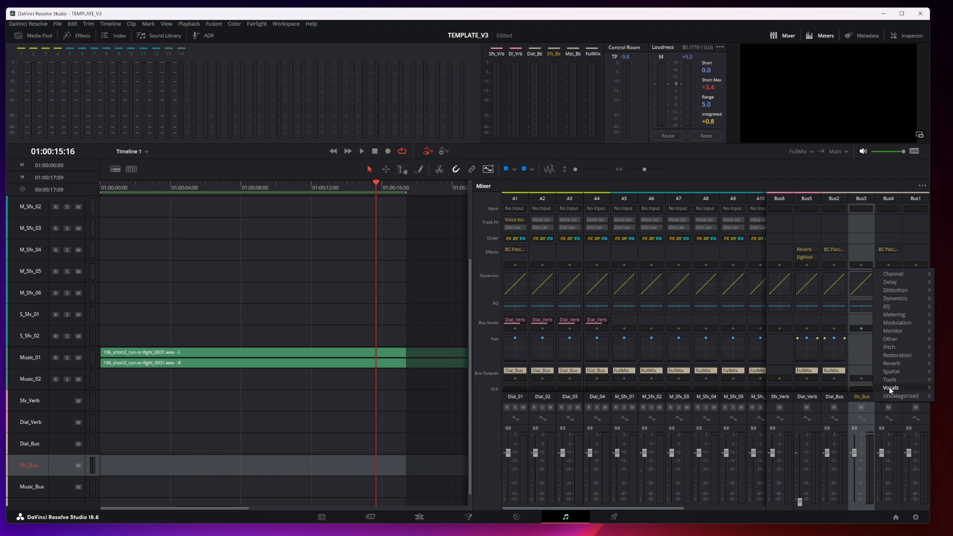
mouse_move(888, 388)
click(786, 251)
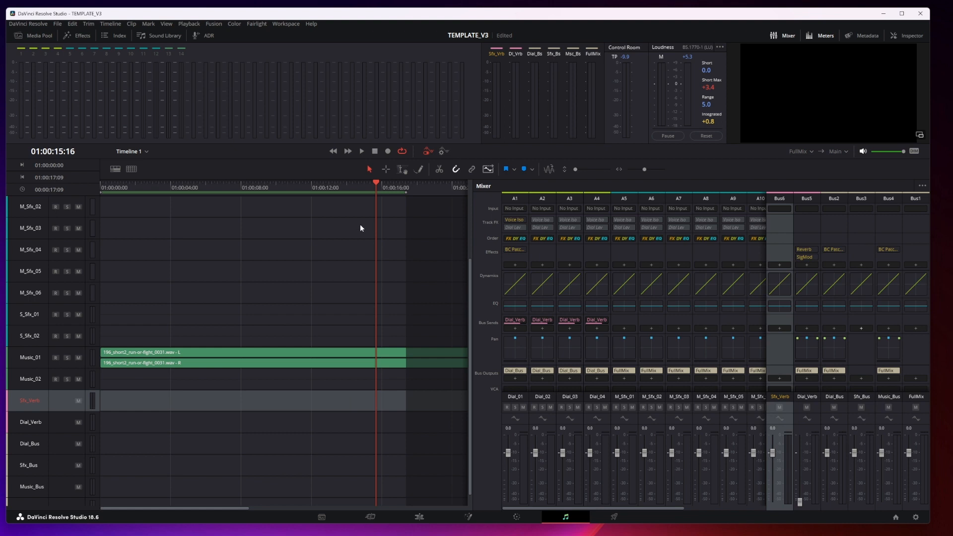